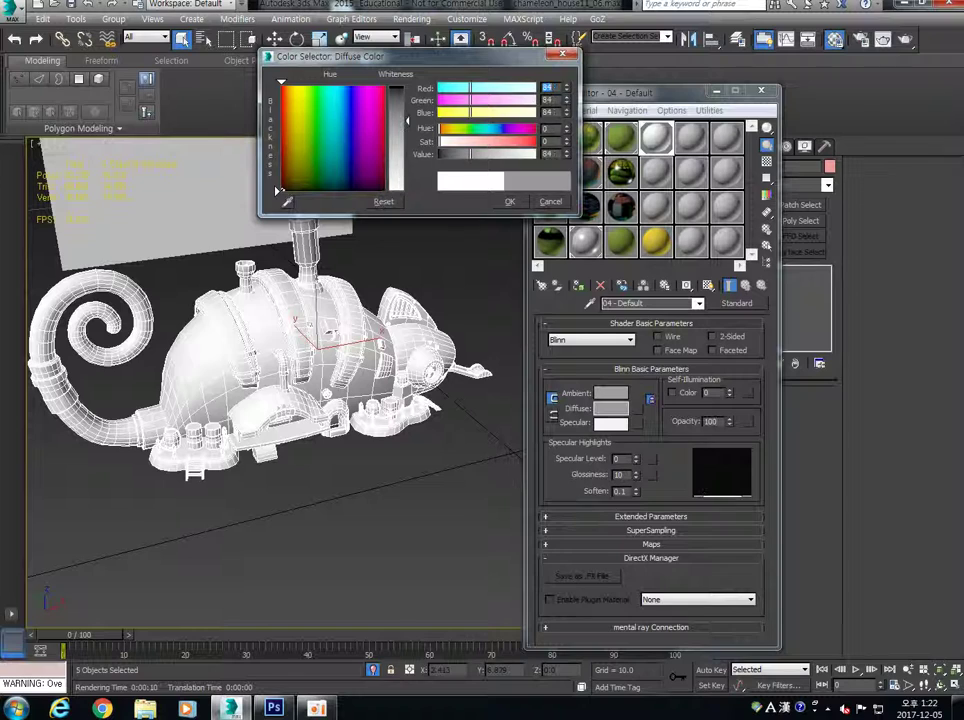
- Set the 04 - Default material's diffuse colour to white with a value of 255 and close the Material Editor
click(516, 202)
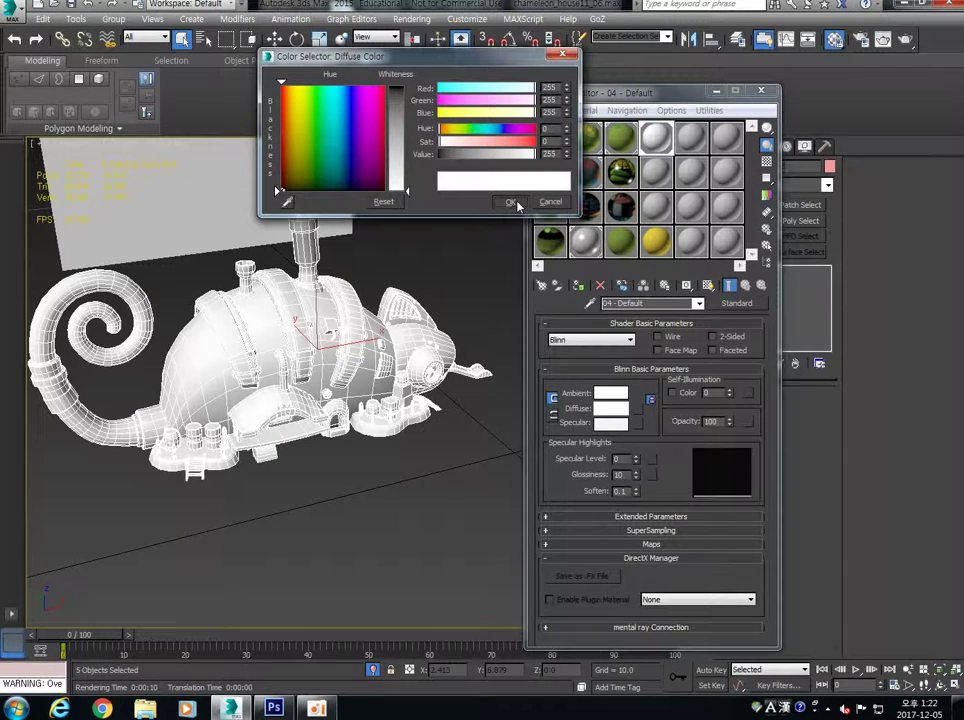
alt+middle_drag(327, 329, 305, 330)
middle_drag(233, 336, 384, 365)
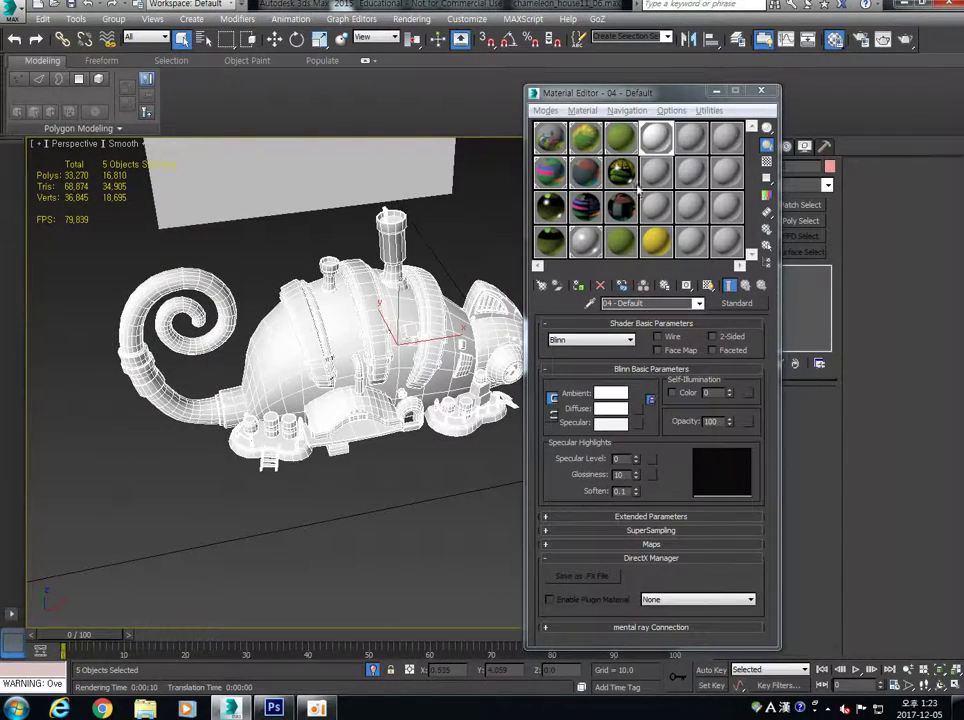
click(773, 92)
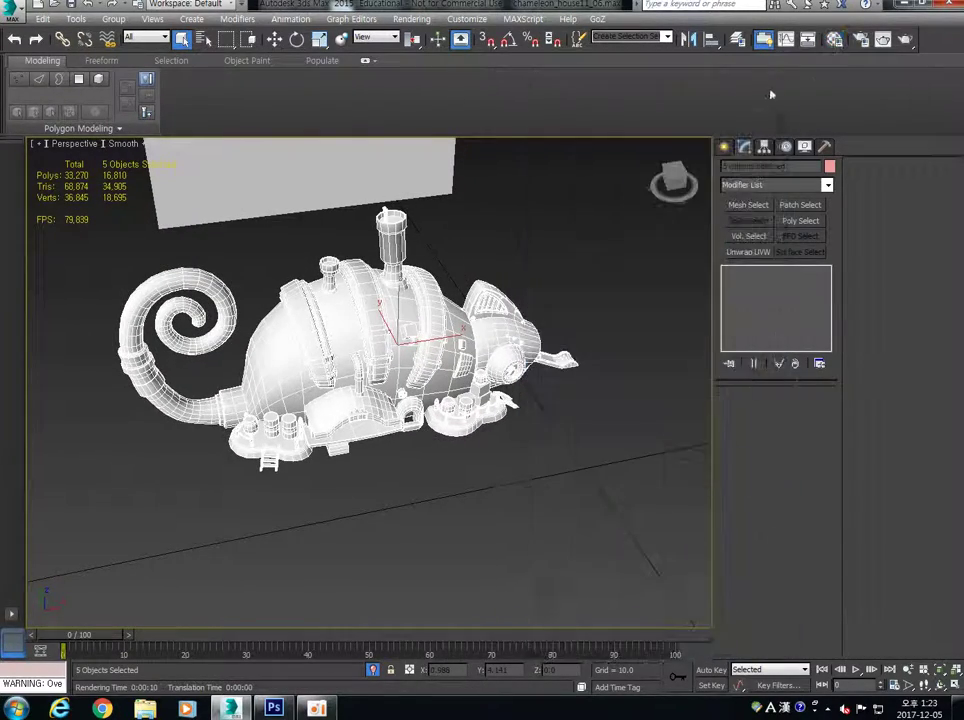
- Assign the Default Scanline Renderer as the production renderer in Render Setup
click(858, 42)
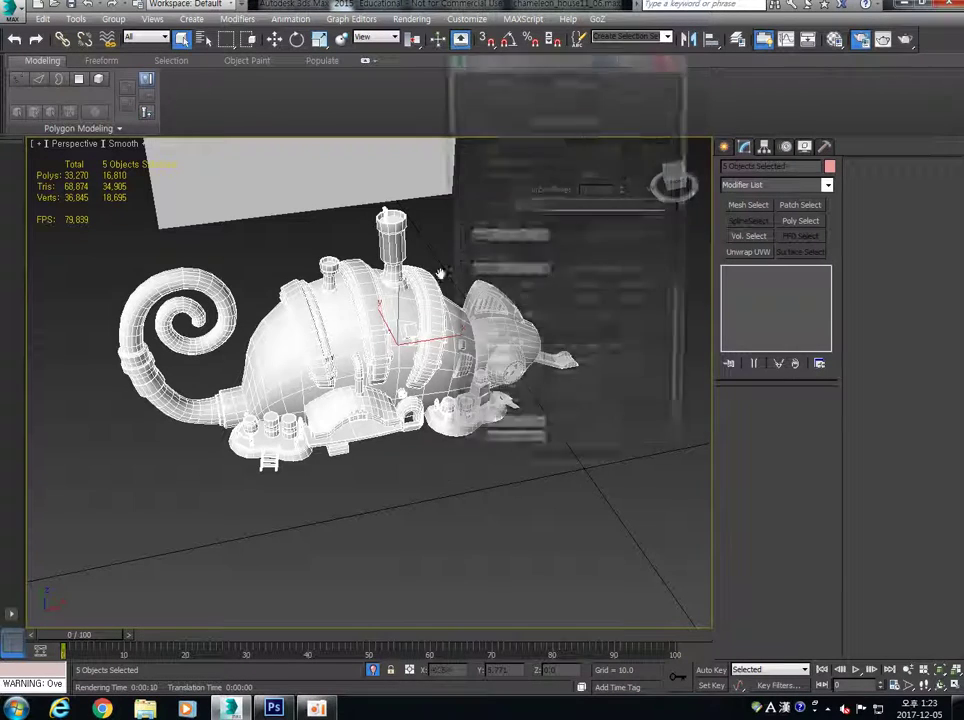
scroll(593, 363, down, 6)
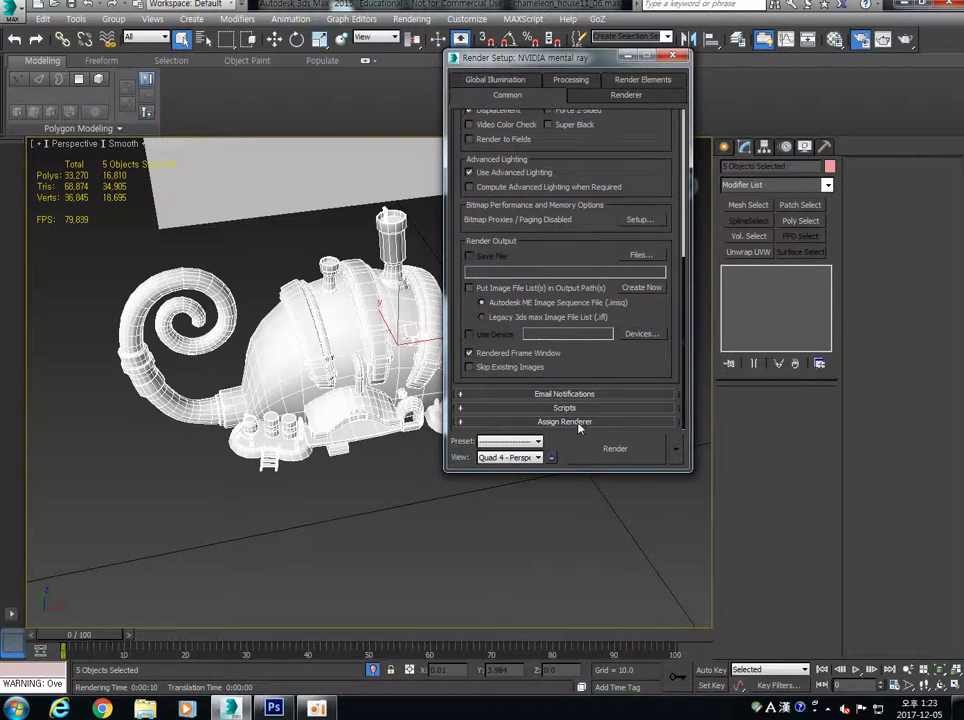
click(565, 421)
click(643, 361)
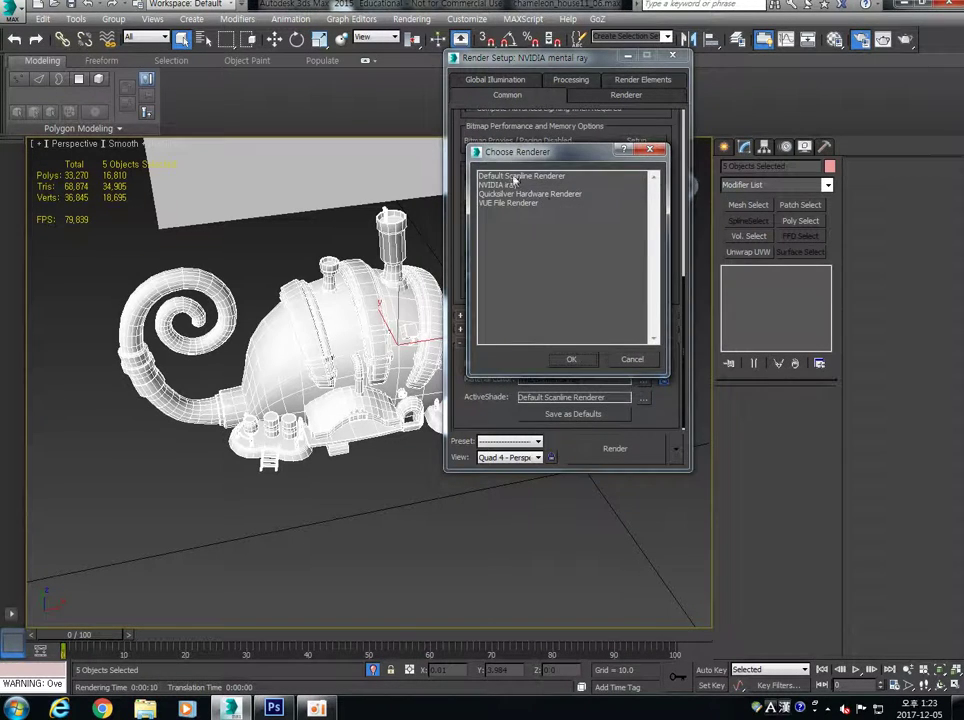
click(520, 176)
click(571, 359)
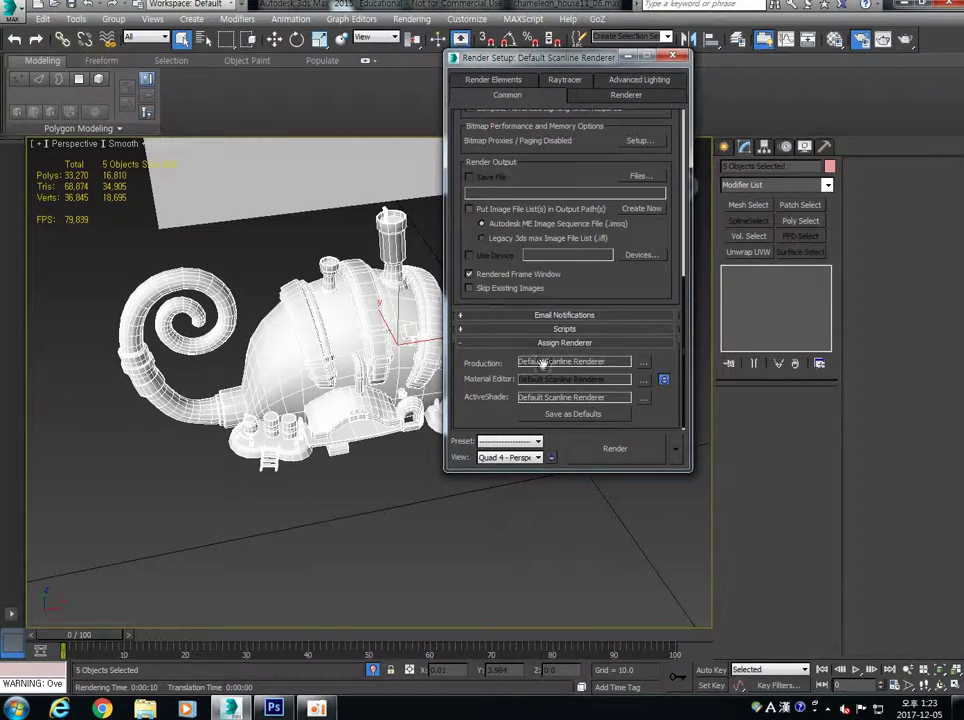
- Assign NVIDIA mental ray as the production renderer and close Render Setup
click(643, 361)
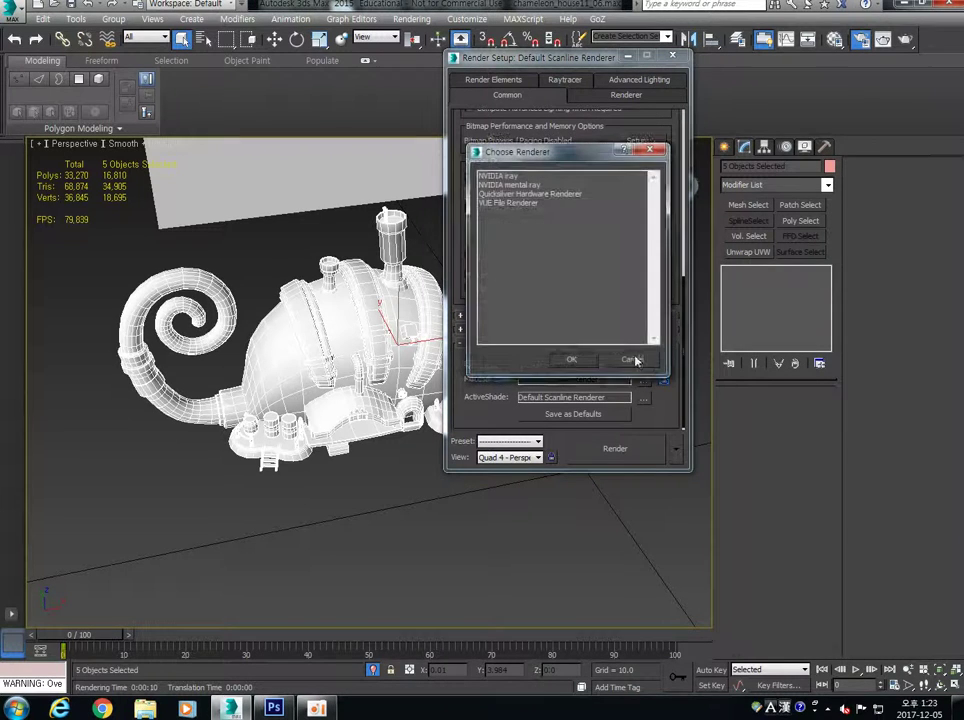
click(492, 186)
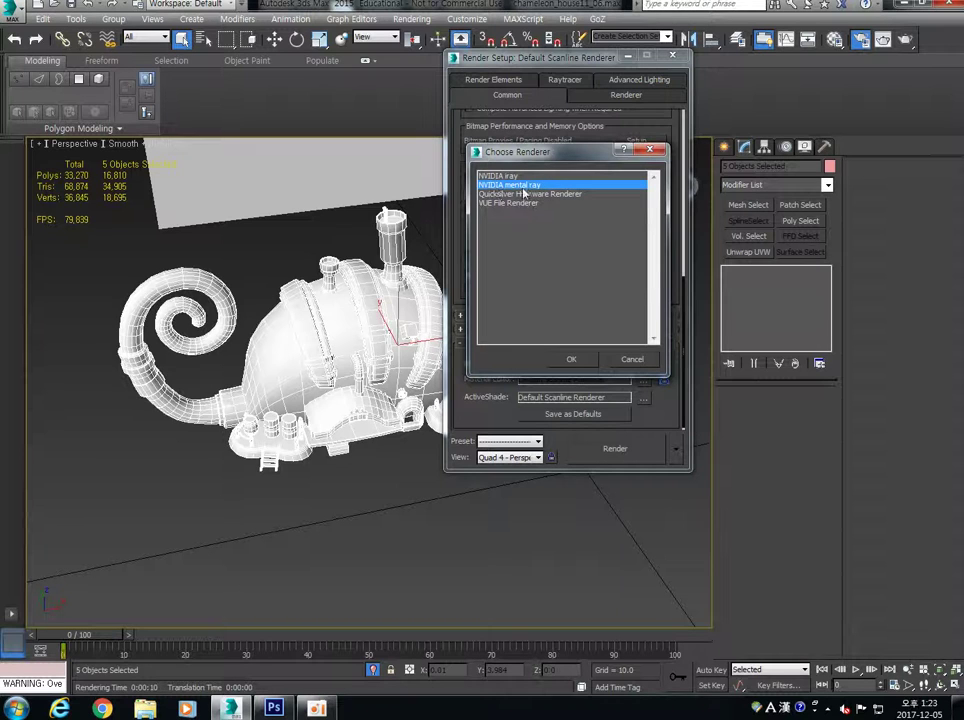
click(571, 361)
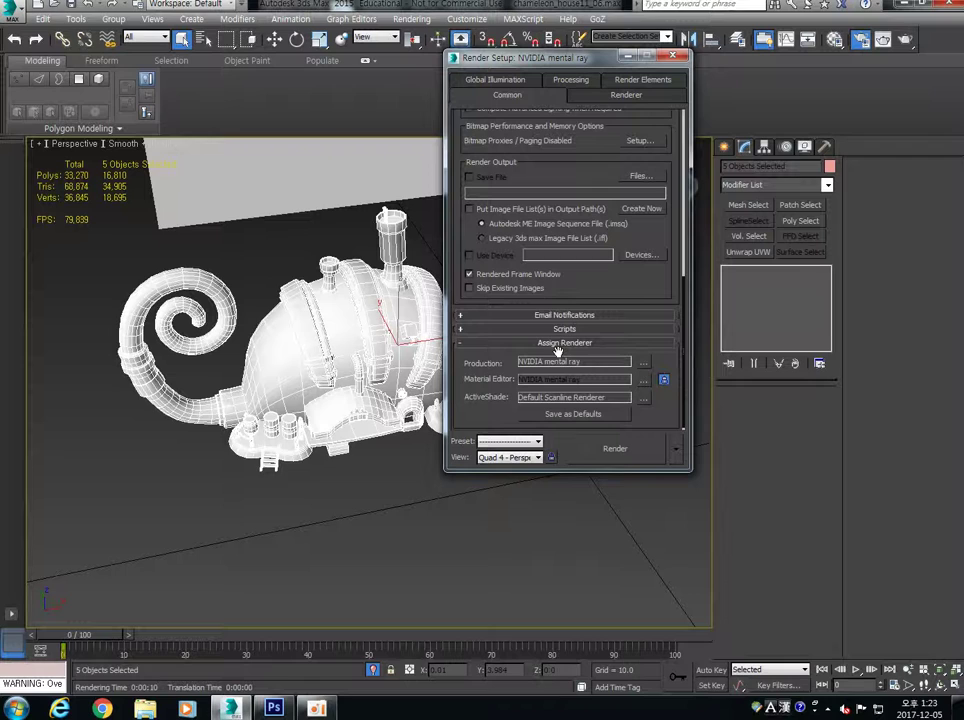
drag(658, 362, 662, 276)
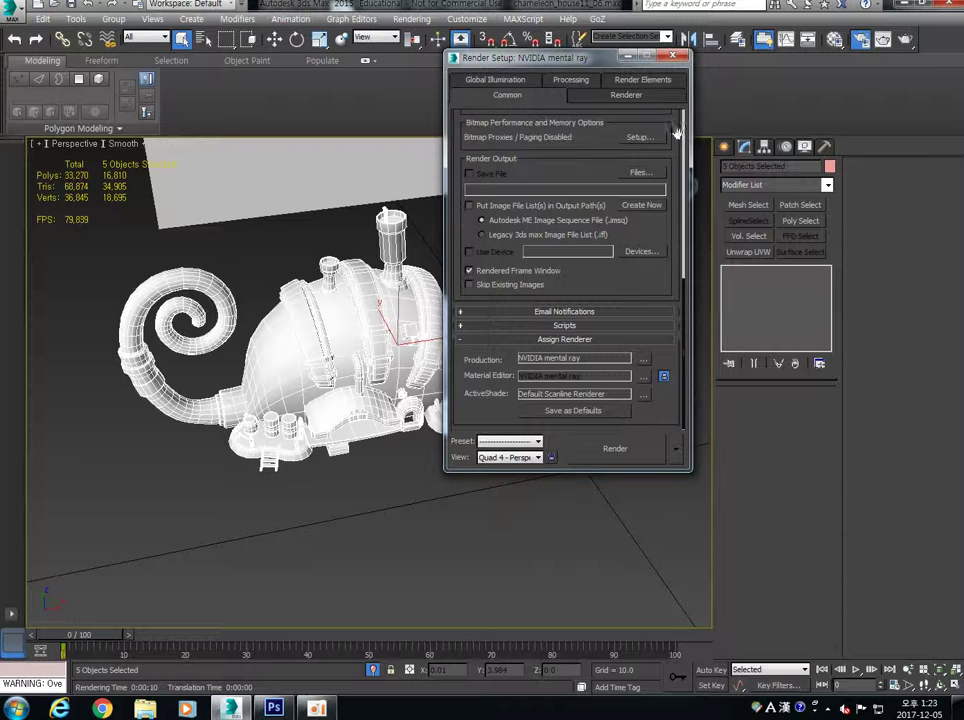
click(674, 57)
- Select only the chameleon's main body, open Render To Texture for it and delete its existing Ambient Occlusion output element
alt+middle_drag(343, 446, 322, 420)
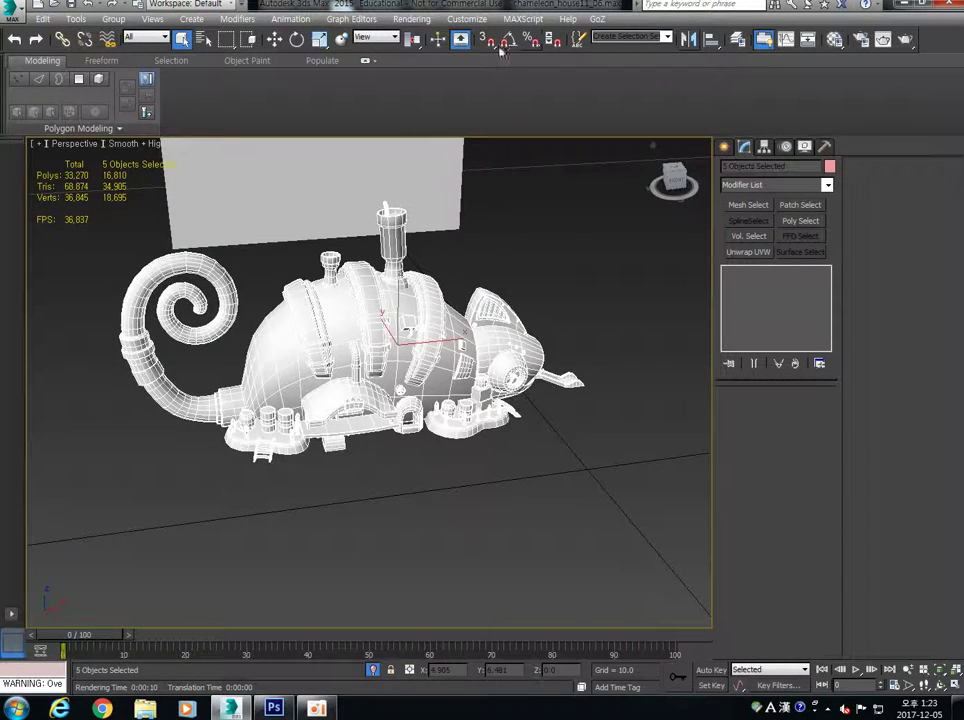
click(557, 252)
click(291, 348)
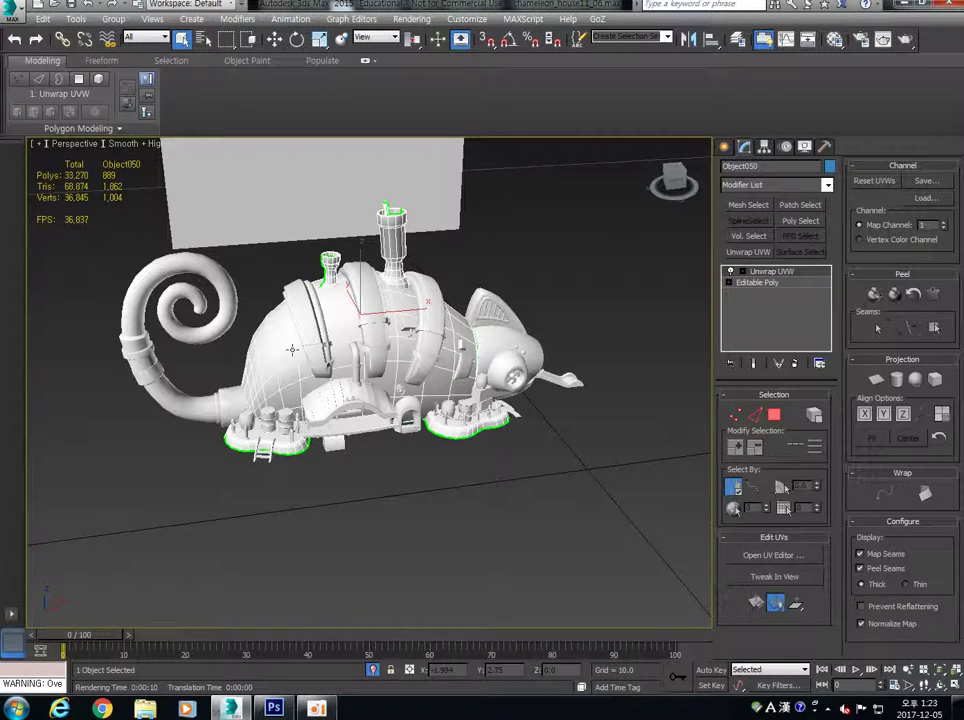
click(411, 19)
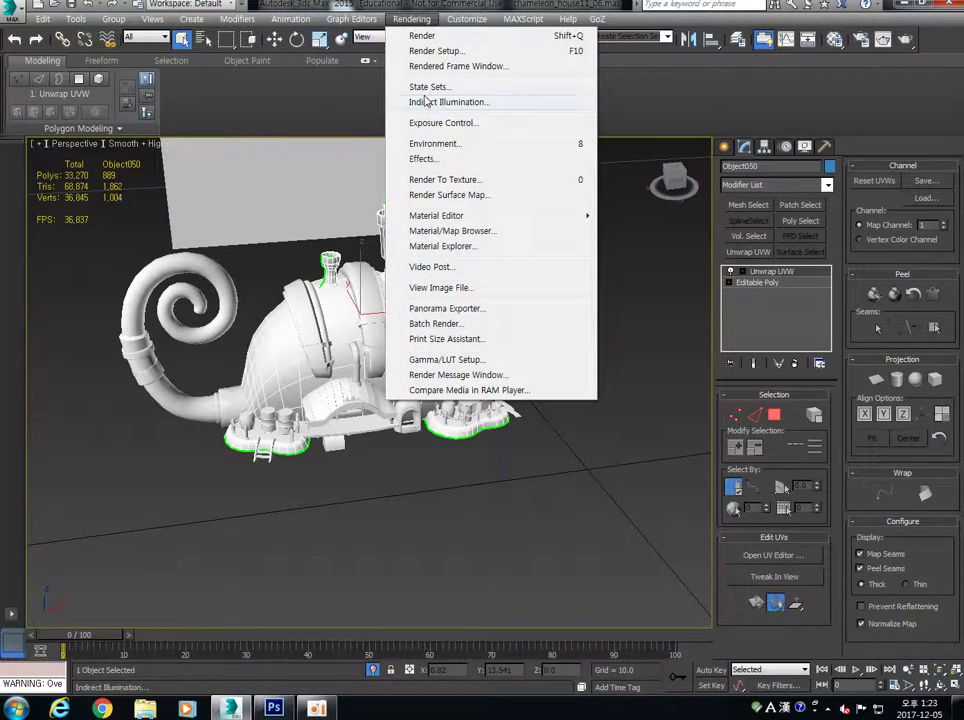
click(445, 179)
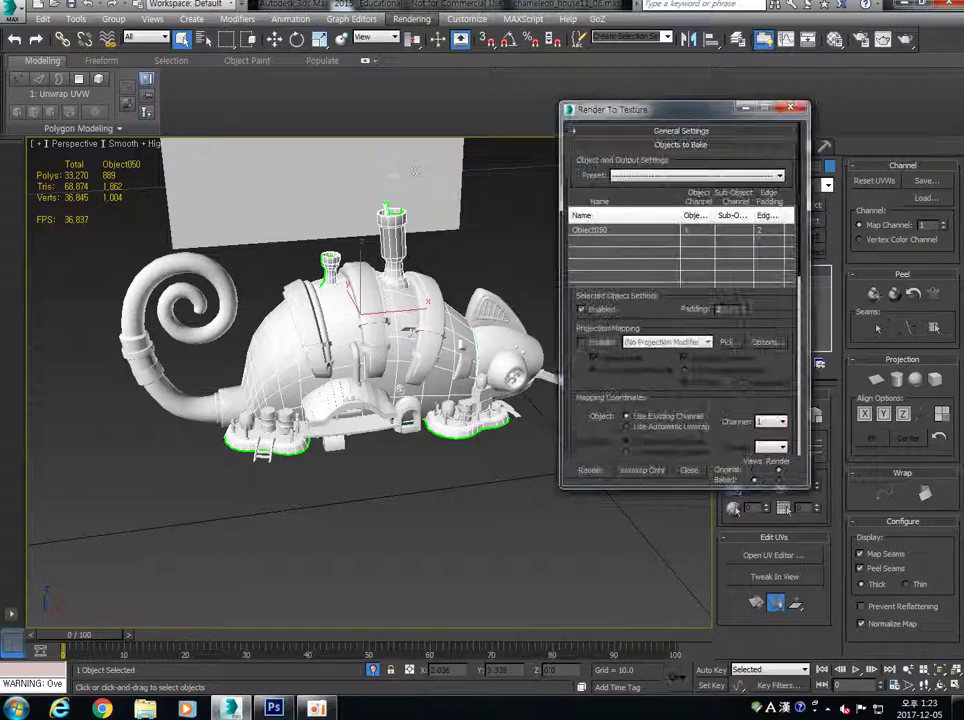
drag(650, 109, 499, 80)
drag(632, 292, 633, 133)
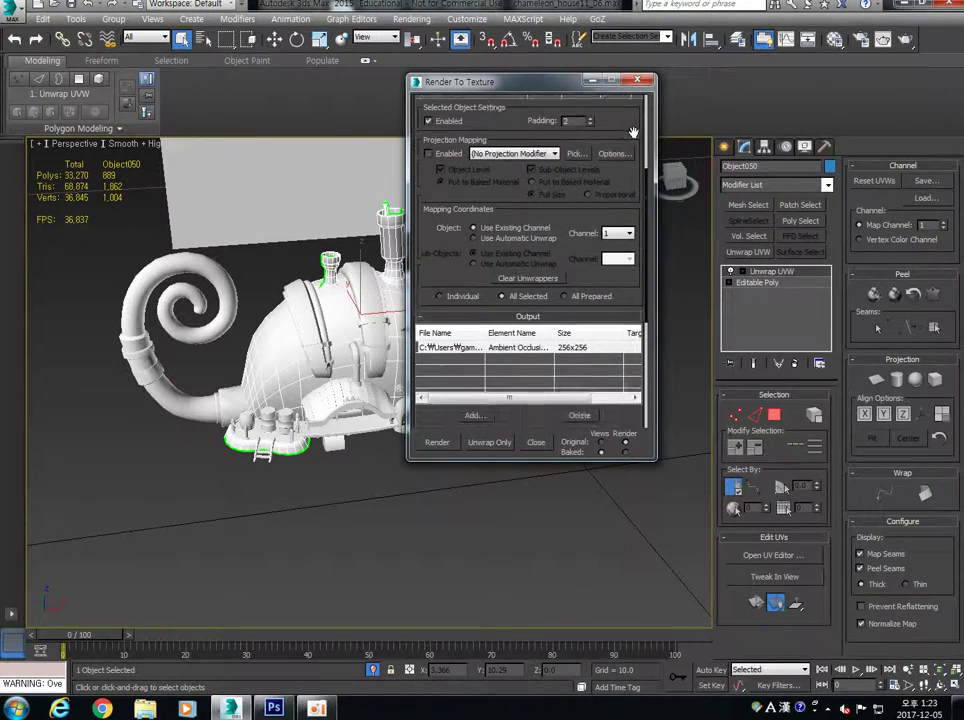
click(579, 413)
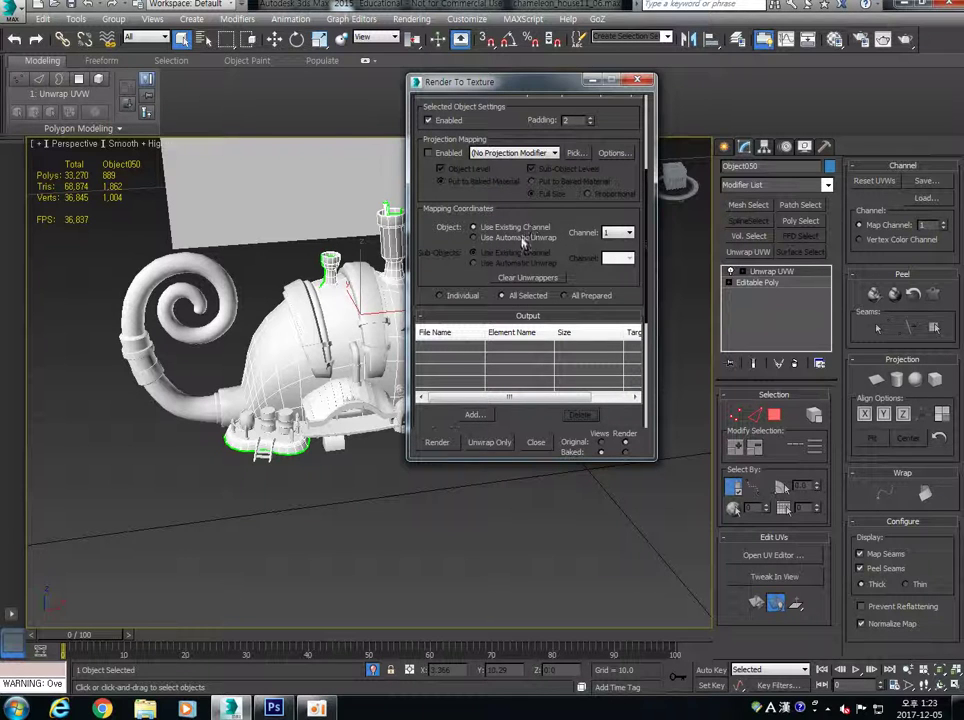
- Add an Ambient Occlusion (MR) element to the body's texture output
click(474, 414)
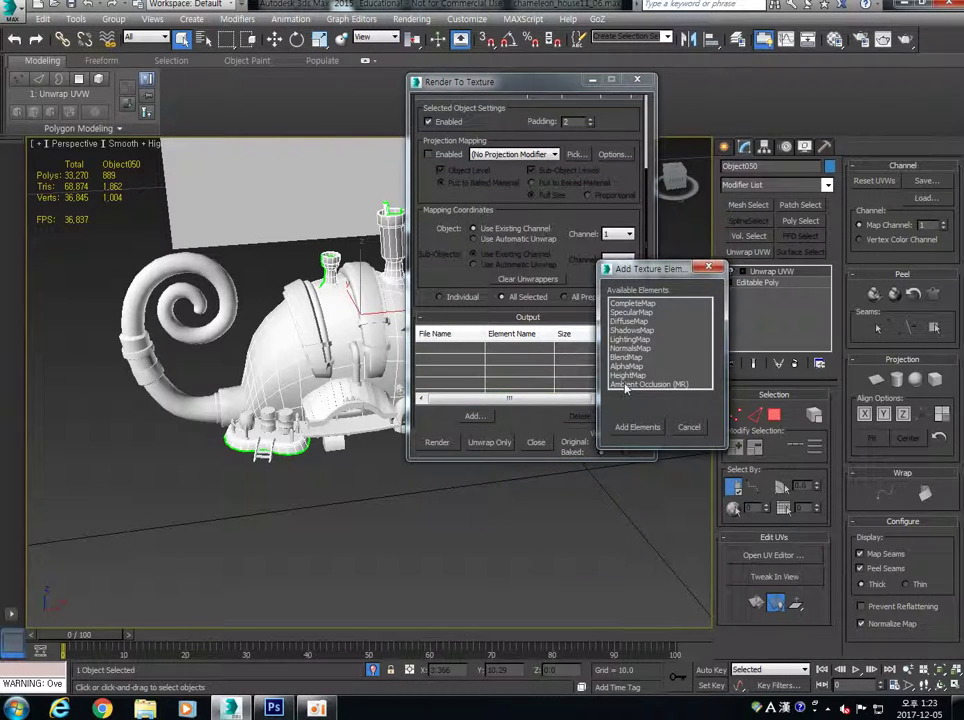
click(652, 385)
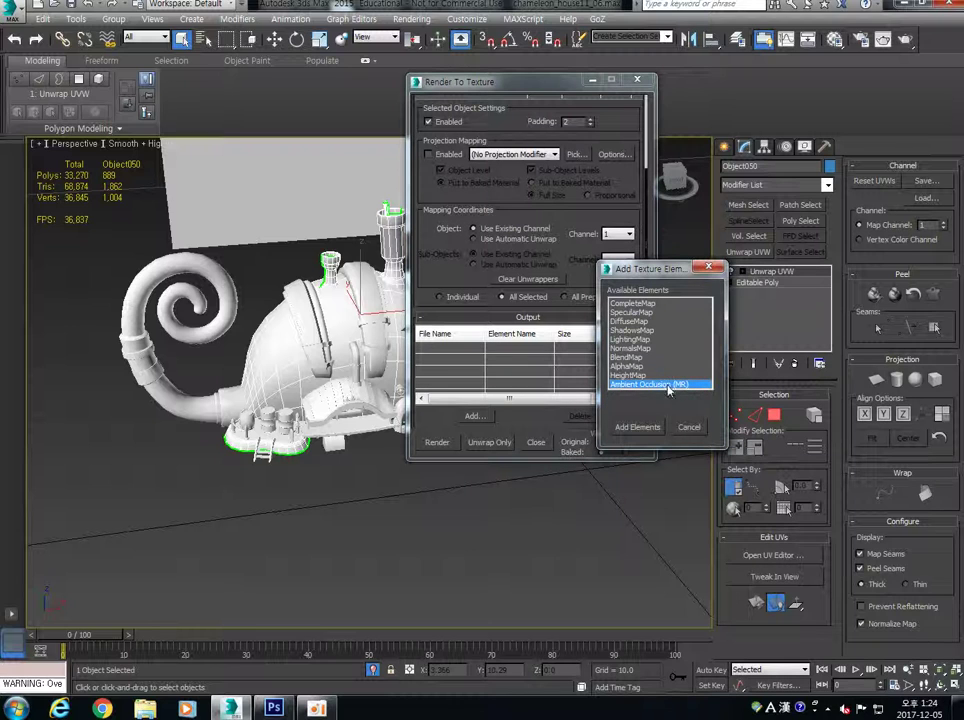
click(637, 426)
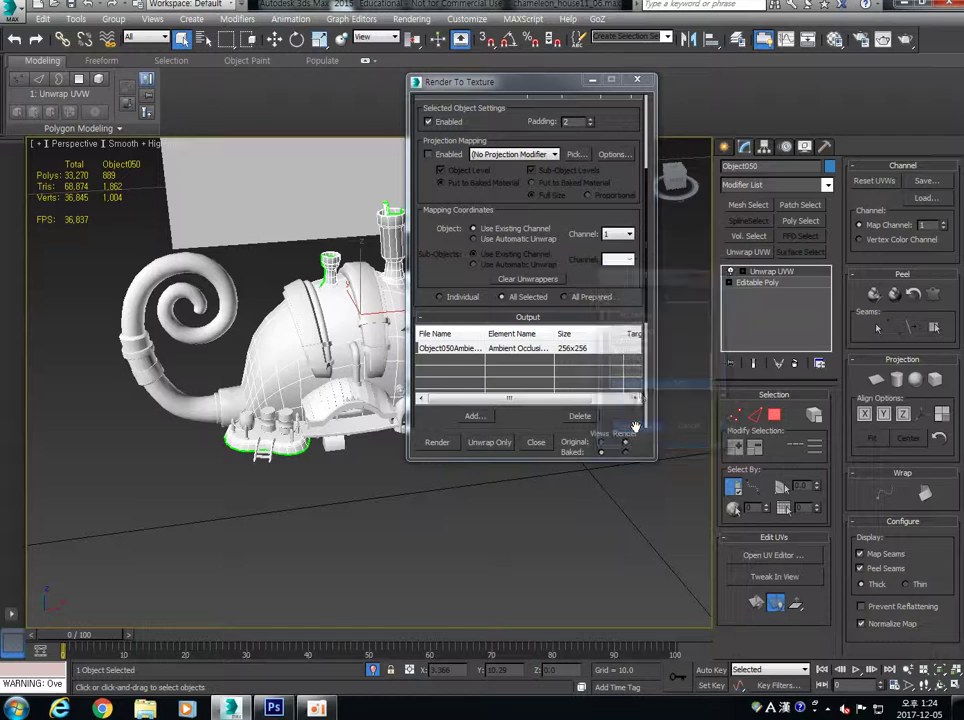
- Set the Ambient Occlusion element's samples to 64
drag(636, 416, 619, 320)
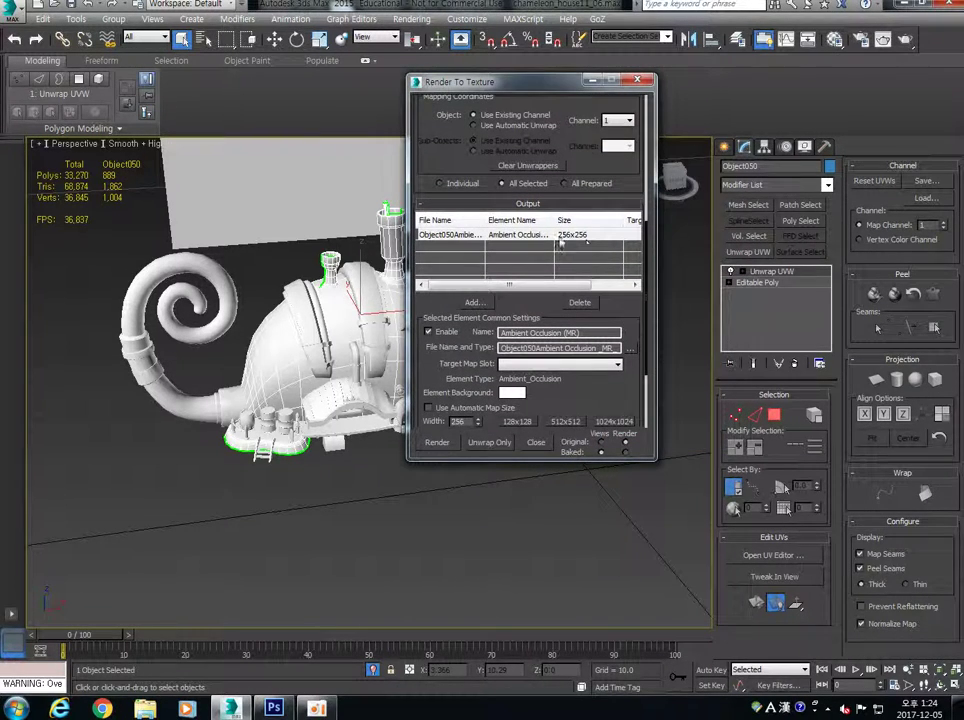
scroll(618, 313, down, 4)
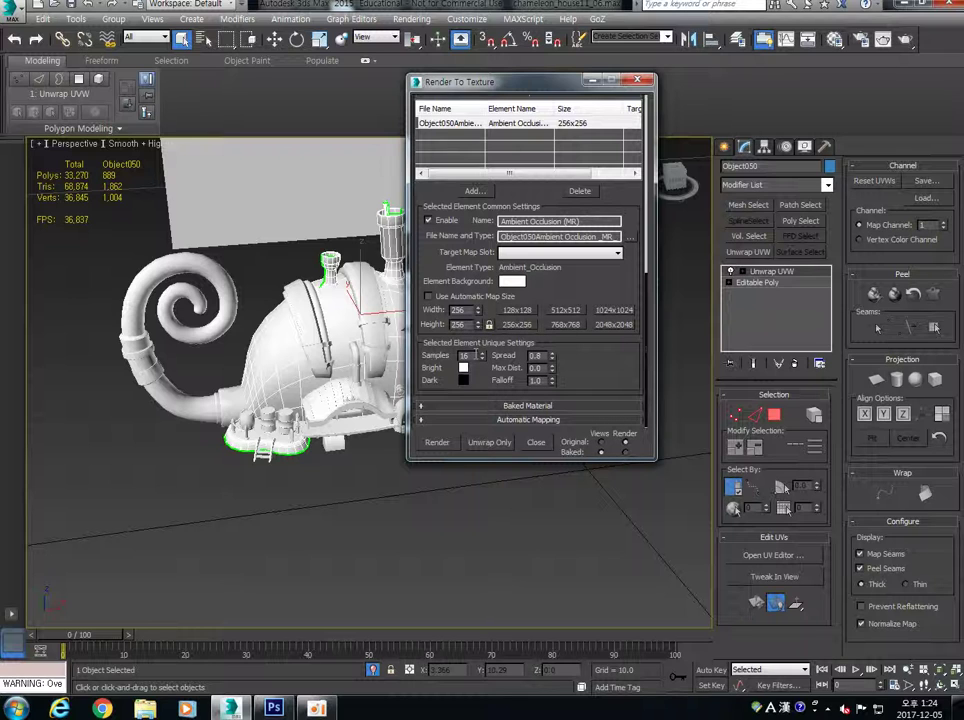
double_click(468, 356)
click(542, 355)
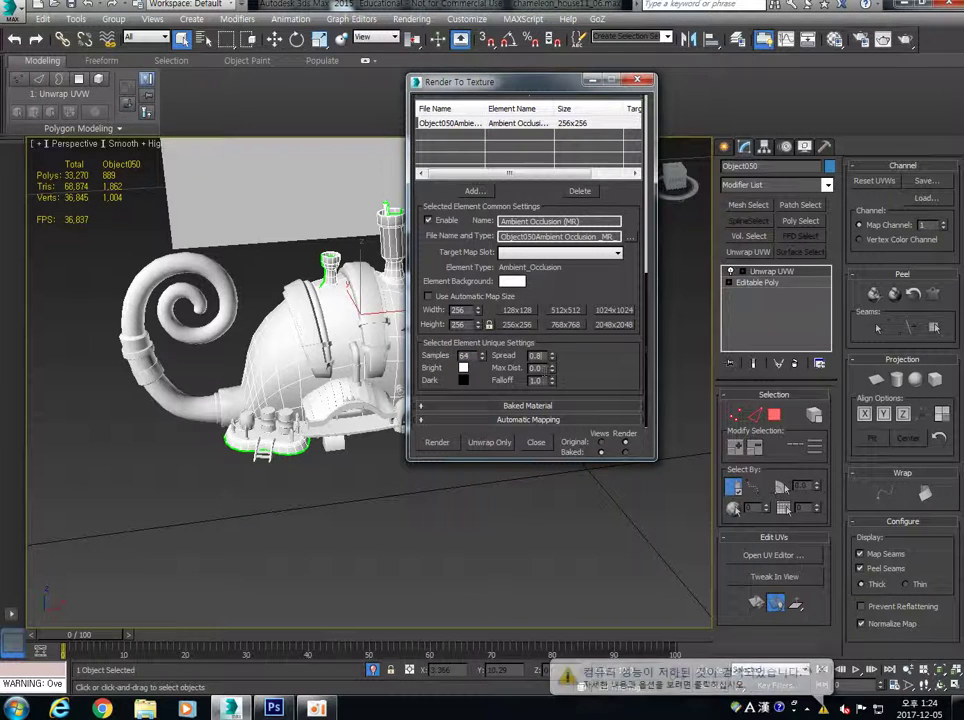
click(818, 671)
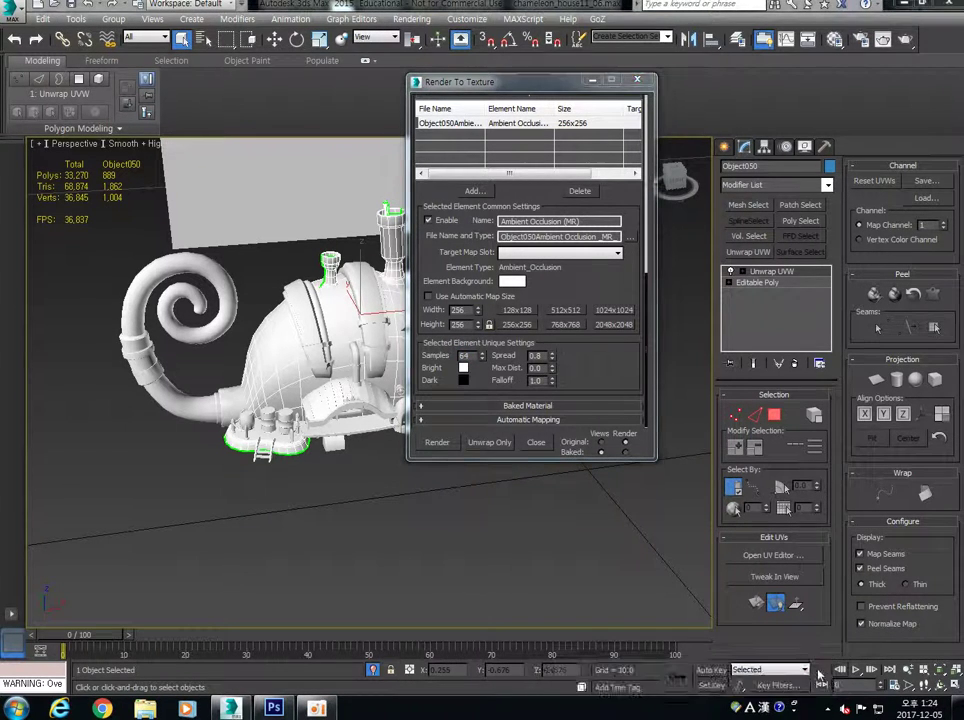
- Bake the body's ambient occlusion map at 256x256, inspect the render up close and close its window
click(435, 445)
click(614, 461)
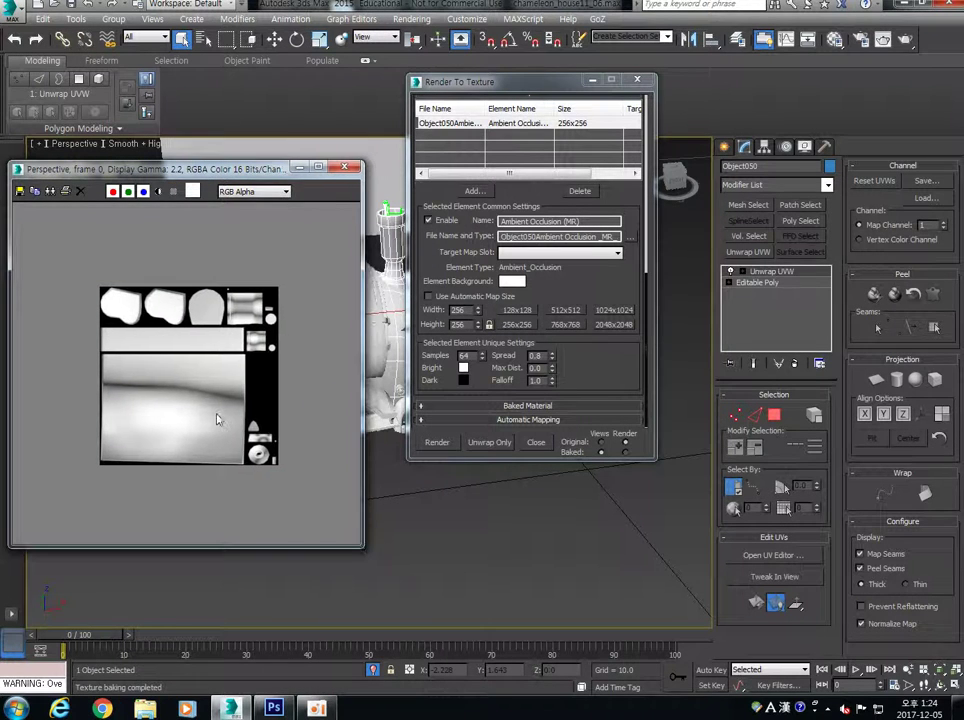
scroll(208, 410, up, 4)
scroll(200, 400, down, 2)
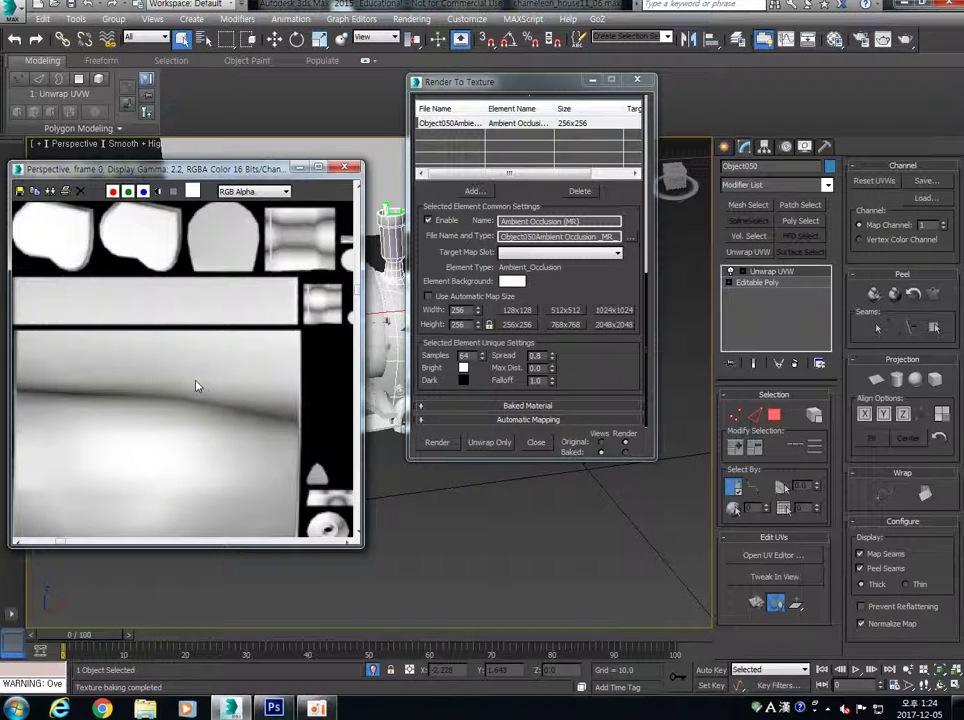
middle_drag(206, 383, 222, 366)
click(344, 167)
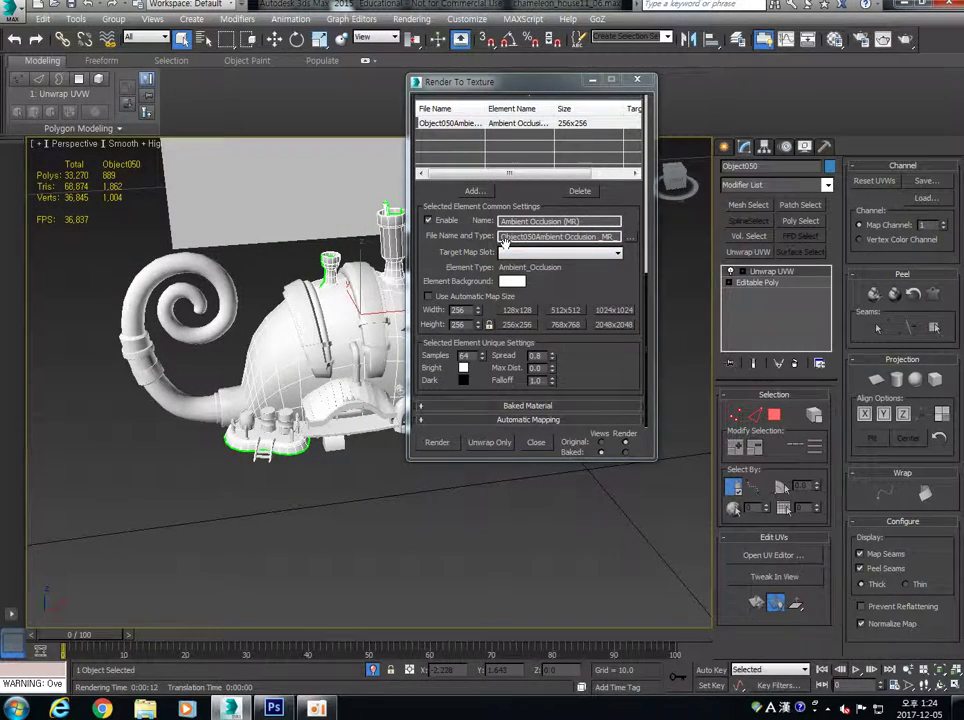
- View the saved ambient occlusion Targa image from the element's output folder, then close the image and the file dialog
click(631, 238)
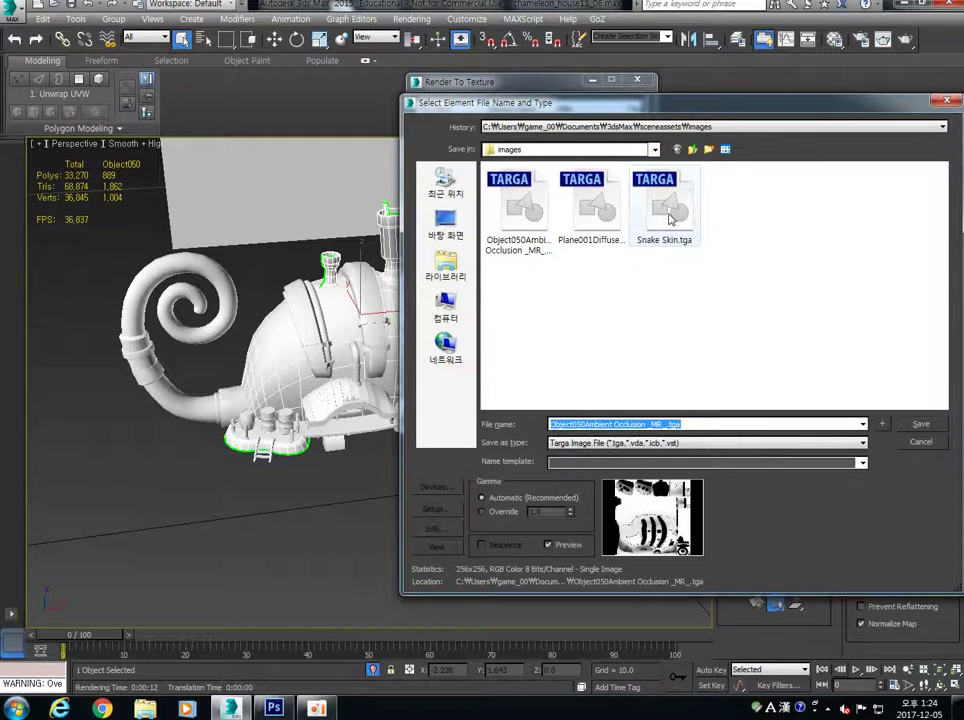
click(519, 210)
key(Right)
key(Left)
click(448, 548)
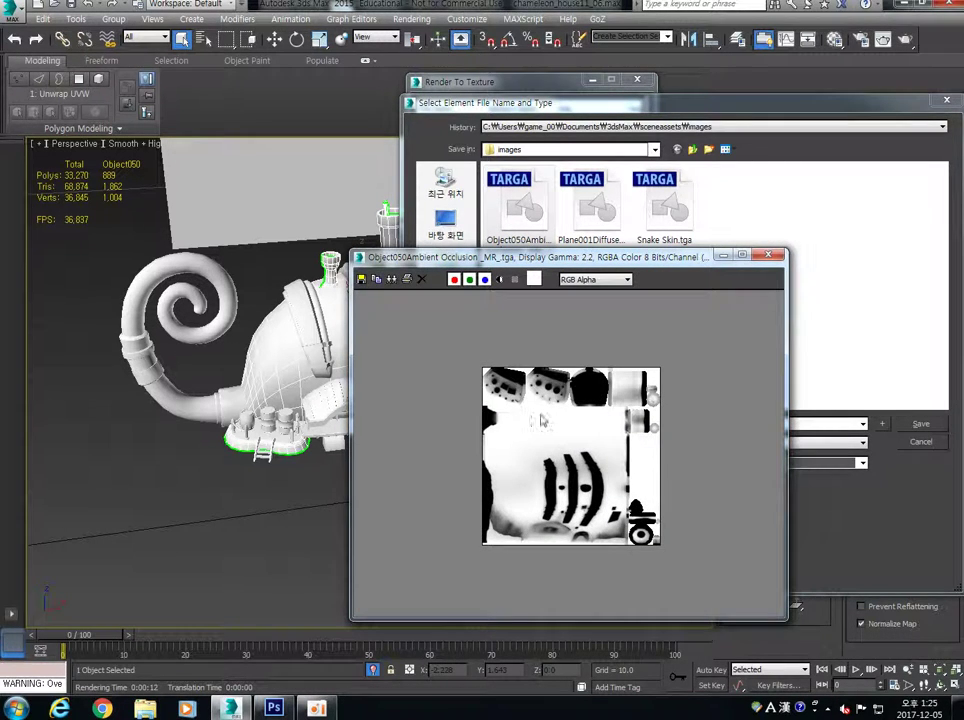
drag(450, 257, 600, 250)
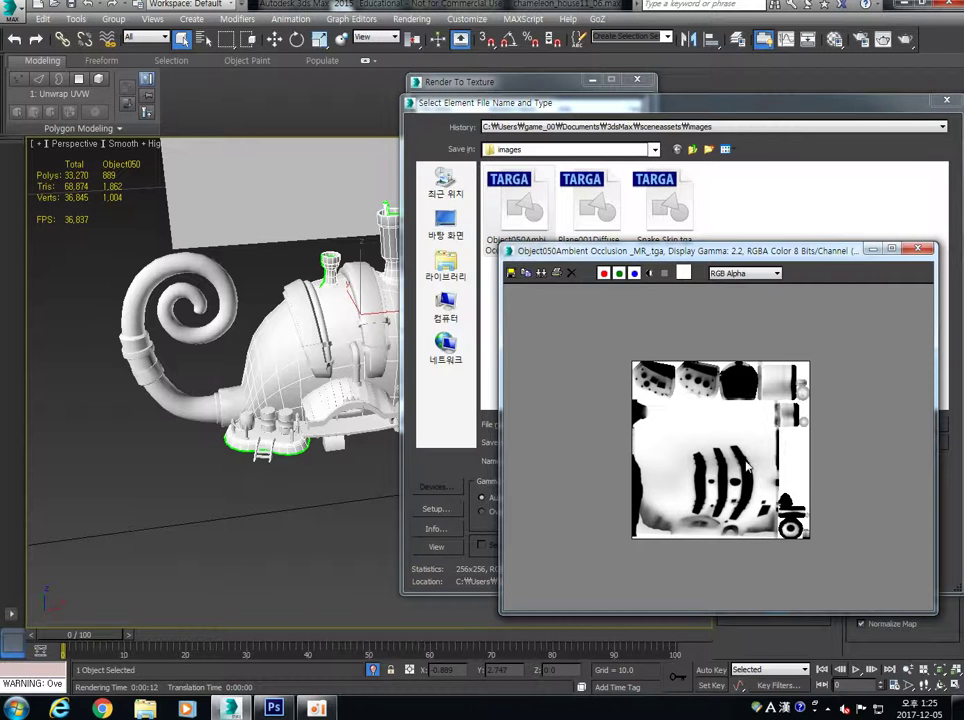
click(926, 251)
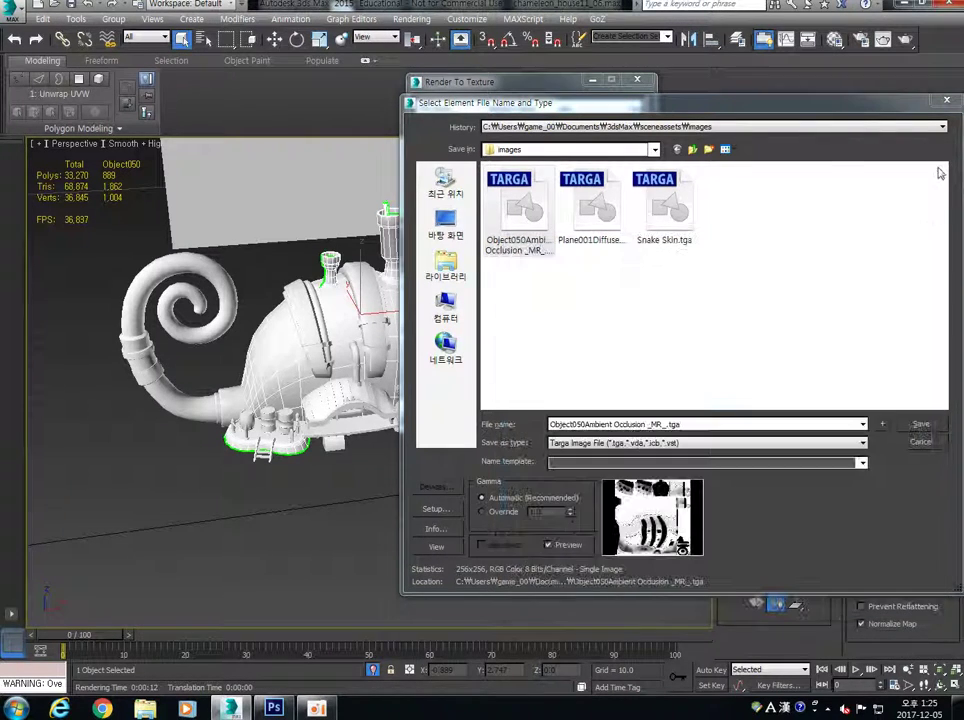
click(946, 99)
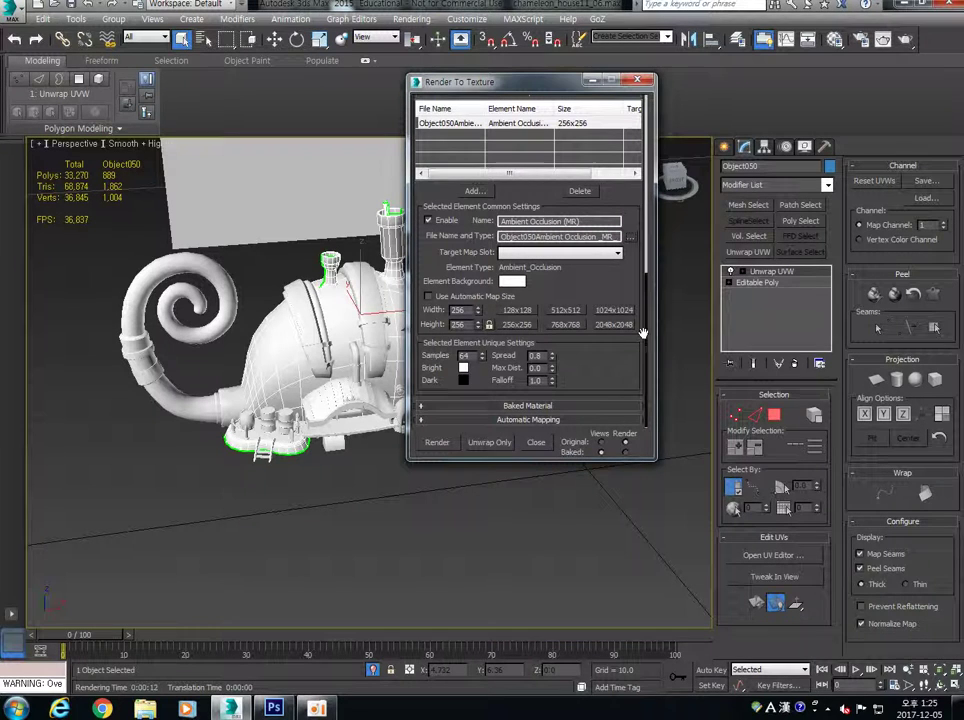
- Set the ambient occlusion map size to 1024x1024 and bake it again, overwriting the existing file
click(614, 310)
click(435, 443)
click(615, 462)
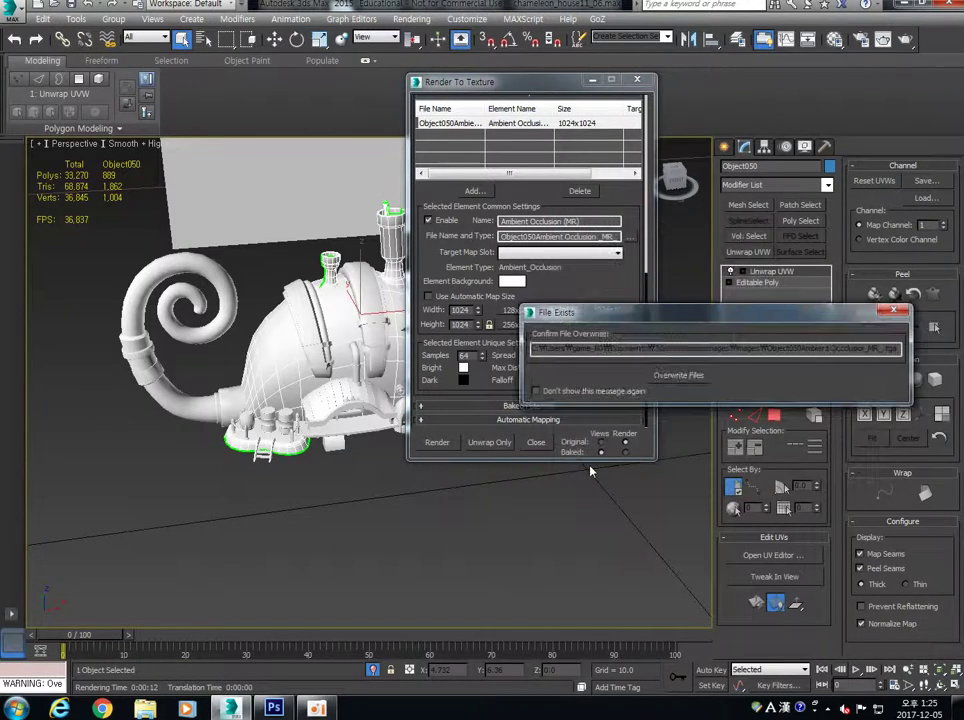
click(675, 373)
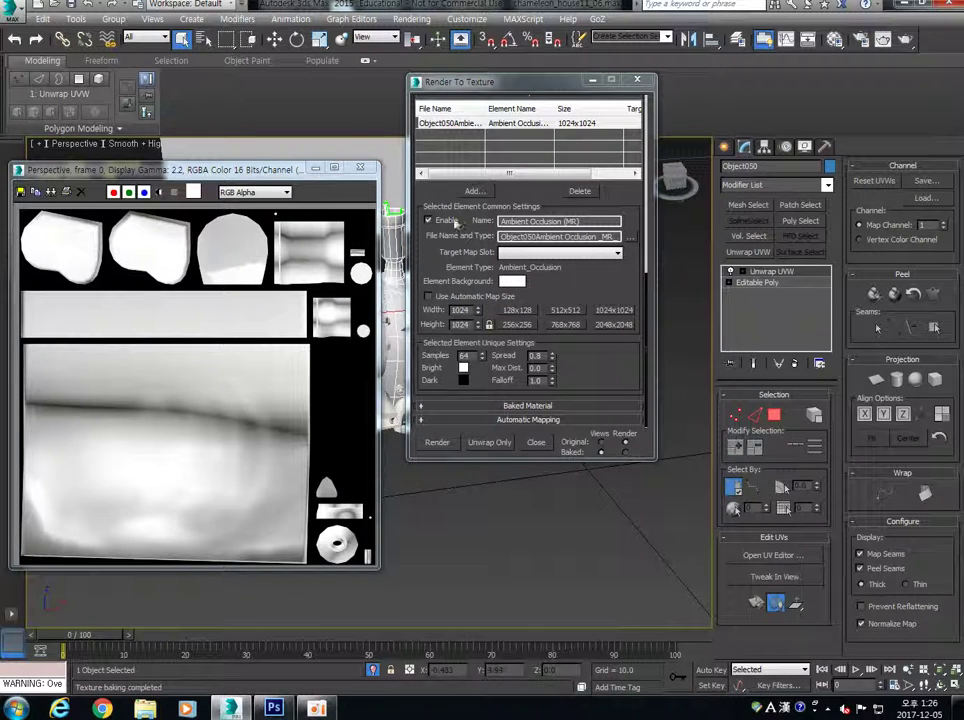
- Close the Render To Texture window, switch to Photoshop and close chameleon_house_body1.psd without saving
click(637, 80)
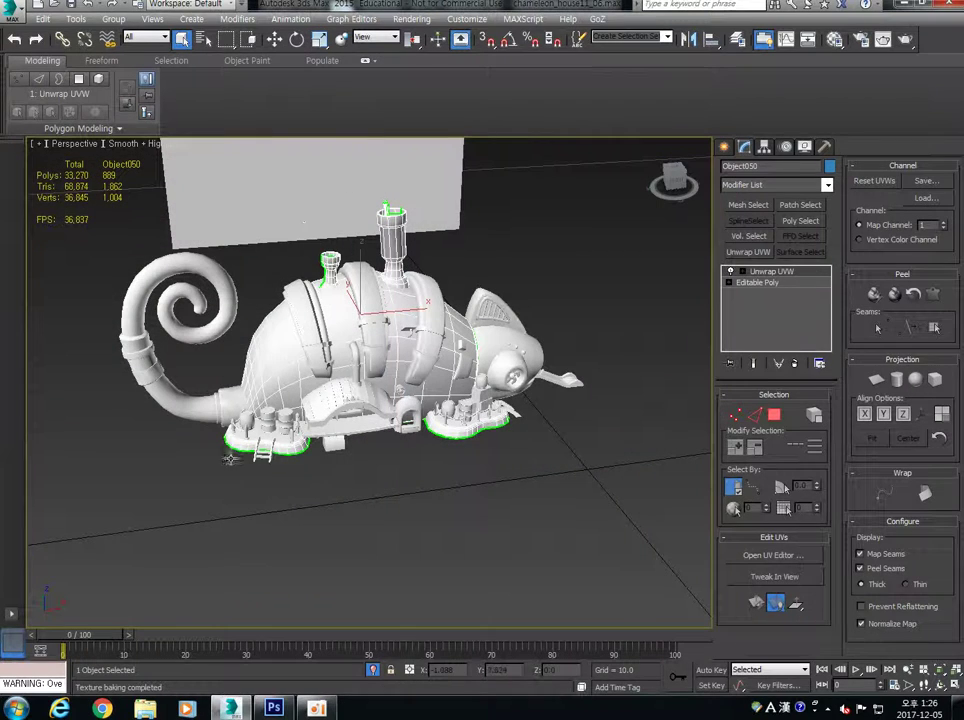
click(273, 708)
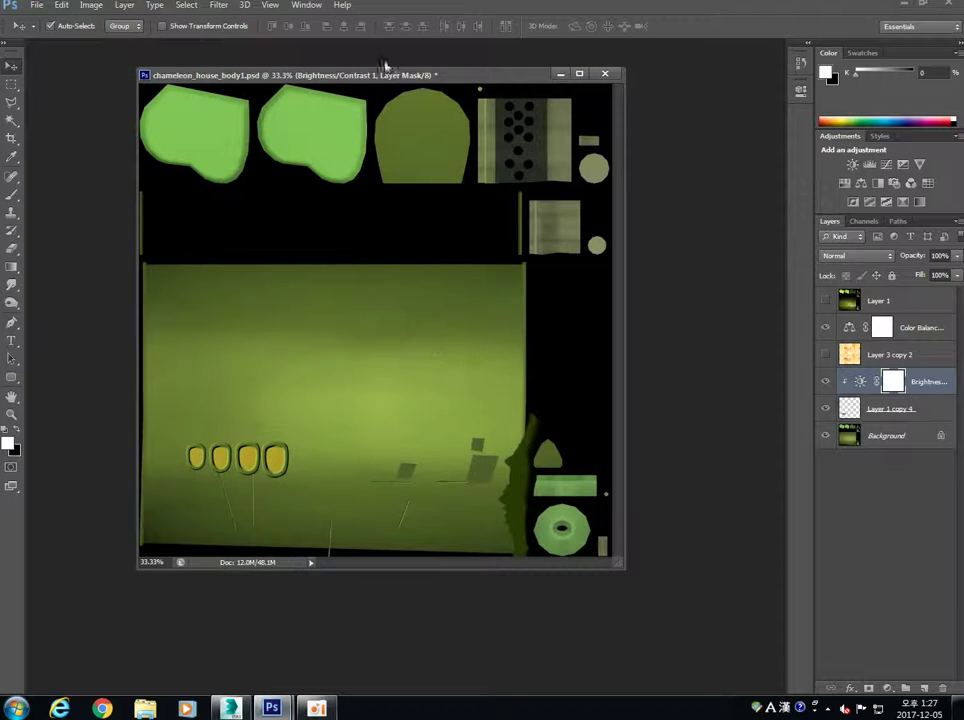
click(604, 73)
click(487, 264)
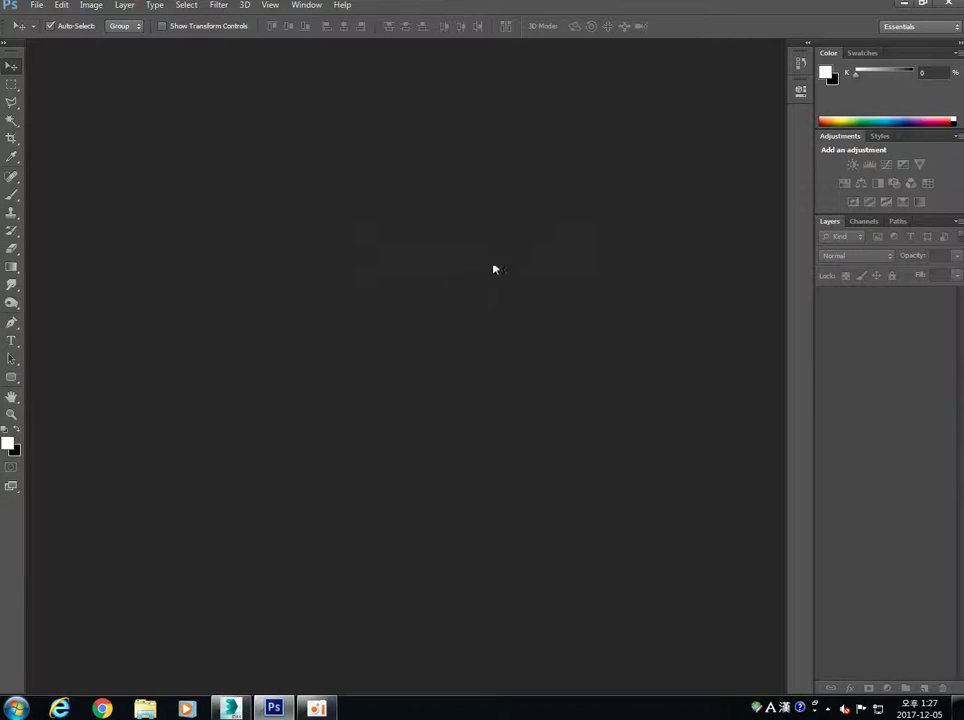
- Open chameleon_house_body.psd from the chameleon_house folder and body.psd from its chameleon subfolder
key(ctrl+o)
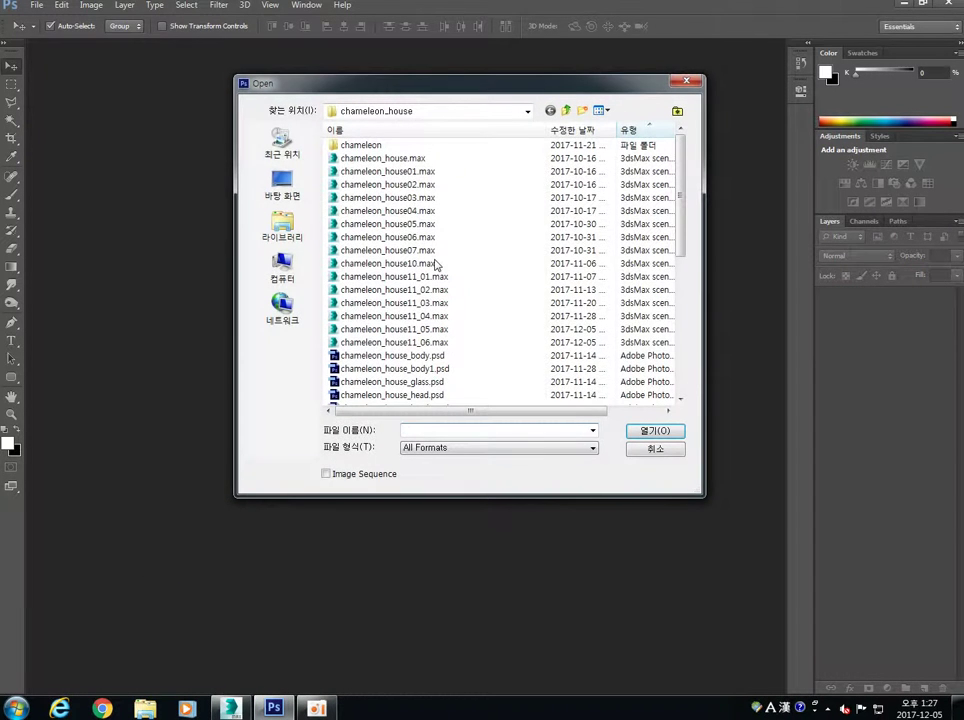
double_click(428, 357)
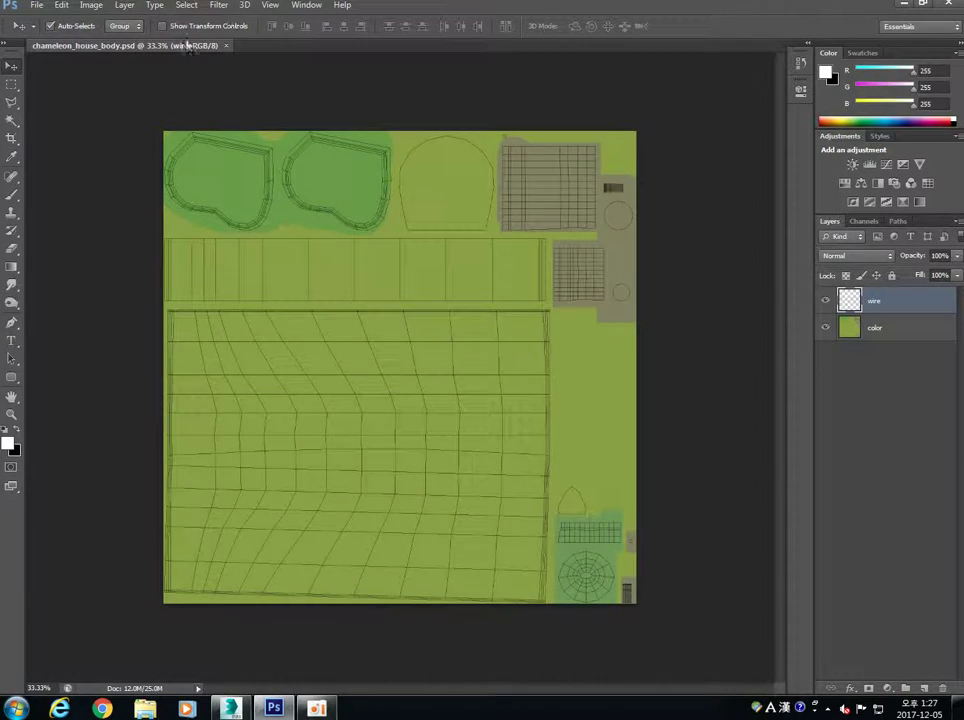
drag(188, 46, 187, 86)
key(ctrl+o)
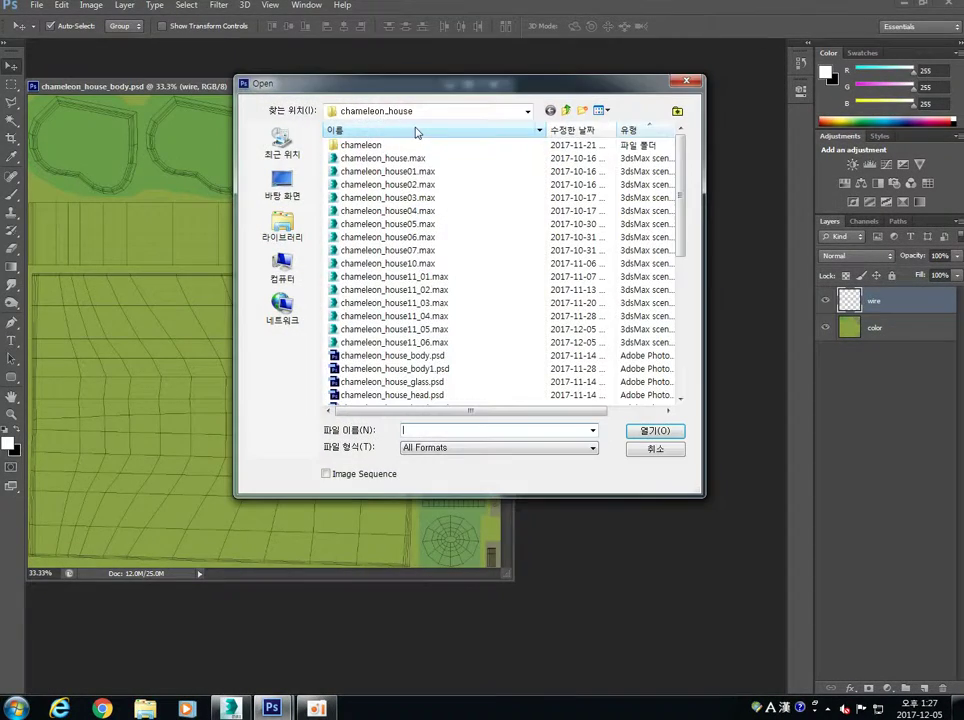
double_click(347, 145)
double_click(365, 158)
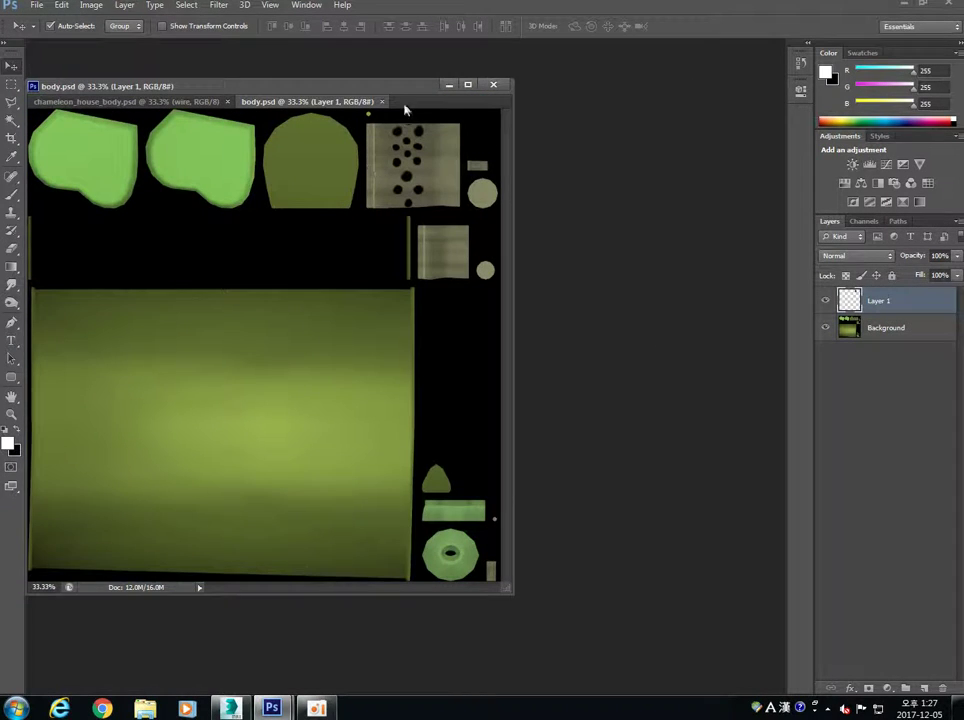
drag(383, 90, 531, 93)
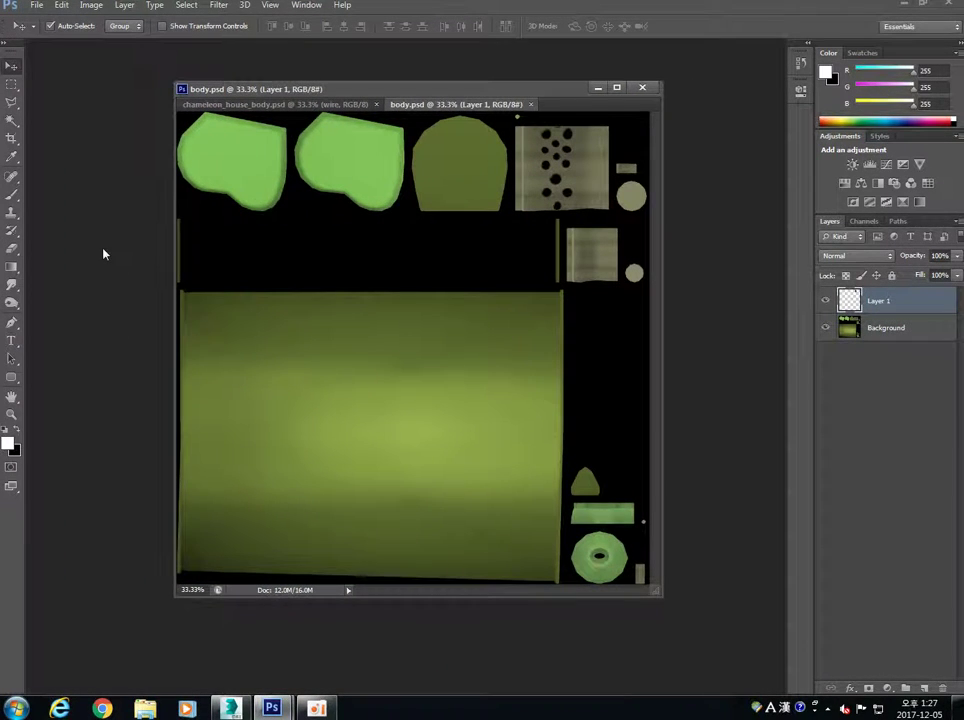
- Open Object050Ambient Occlusion _MR_.tga from the 3dsMax sceneassets images folder, sorting the files by modified date to find it
key(ctrl+o)
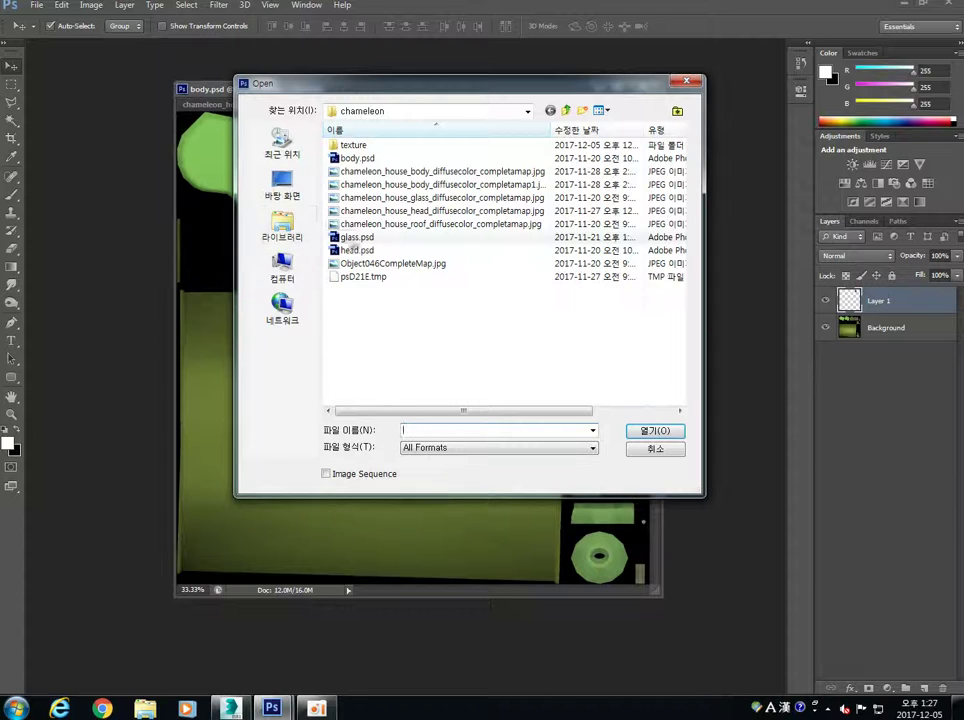
key(Escape)
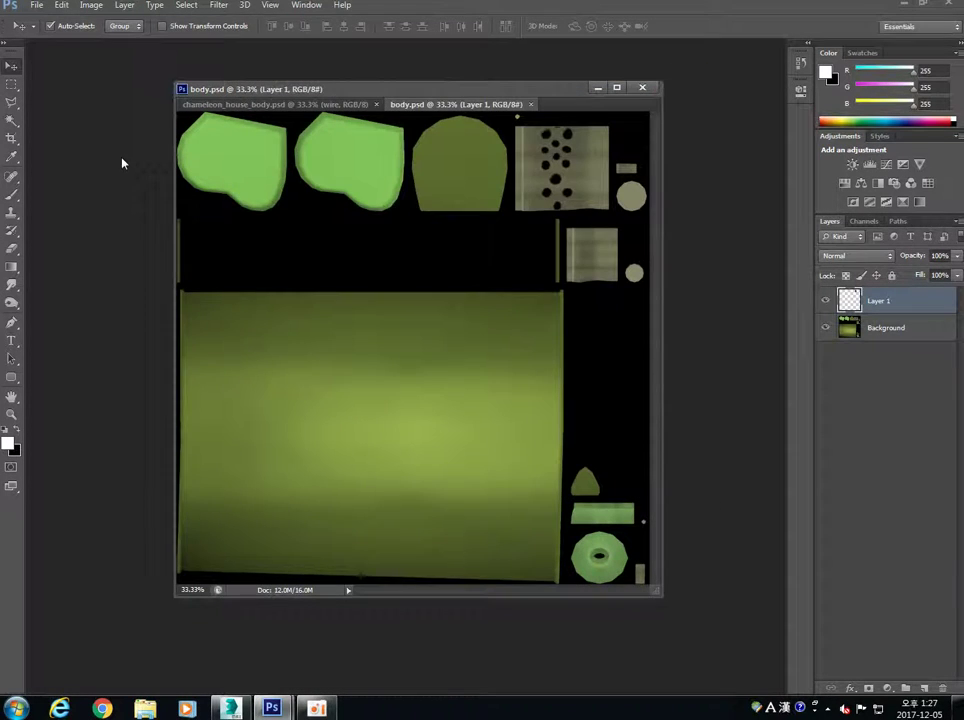
key(ctrl+o)
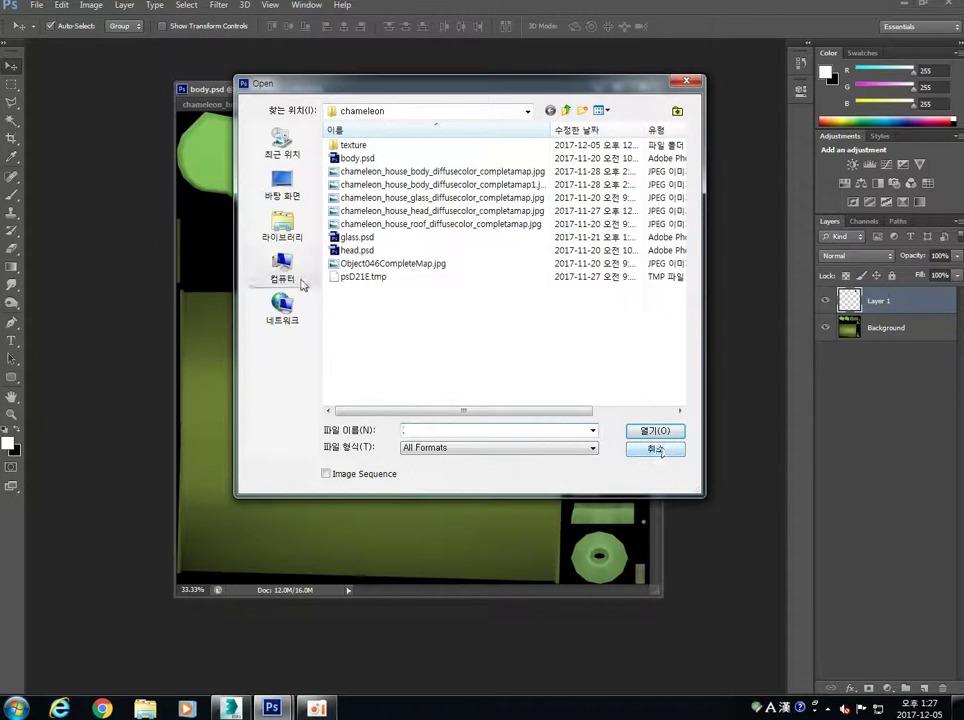
click(282, 225)
double_click(360, 145)
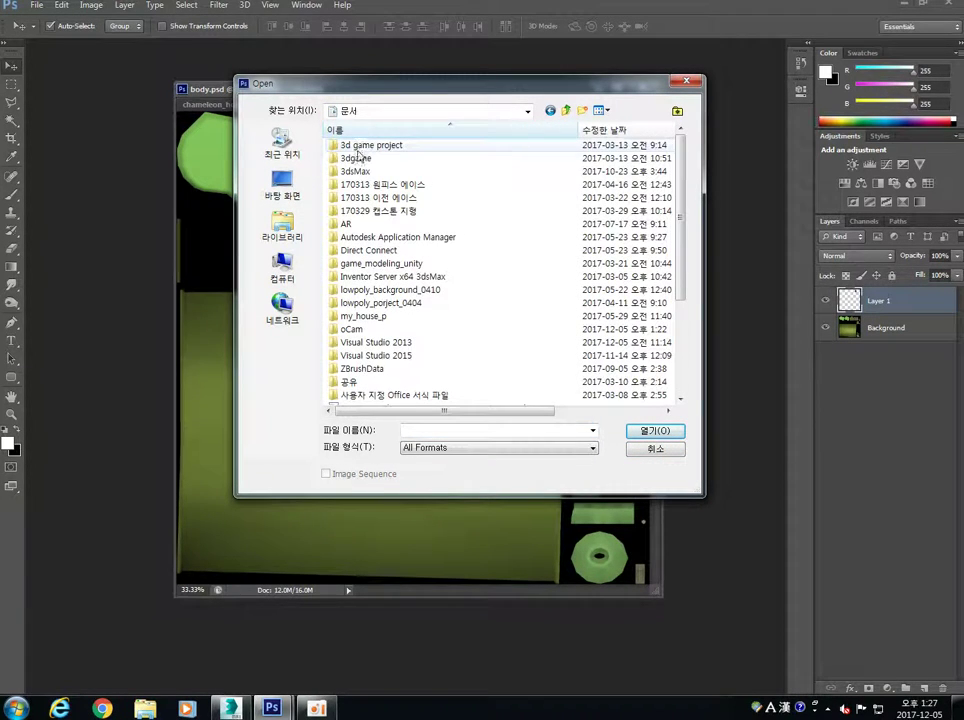
double_click(358, 177)
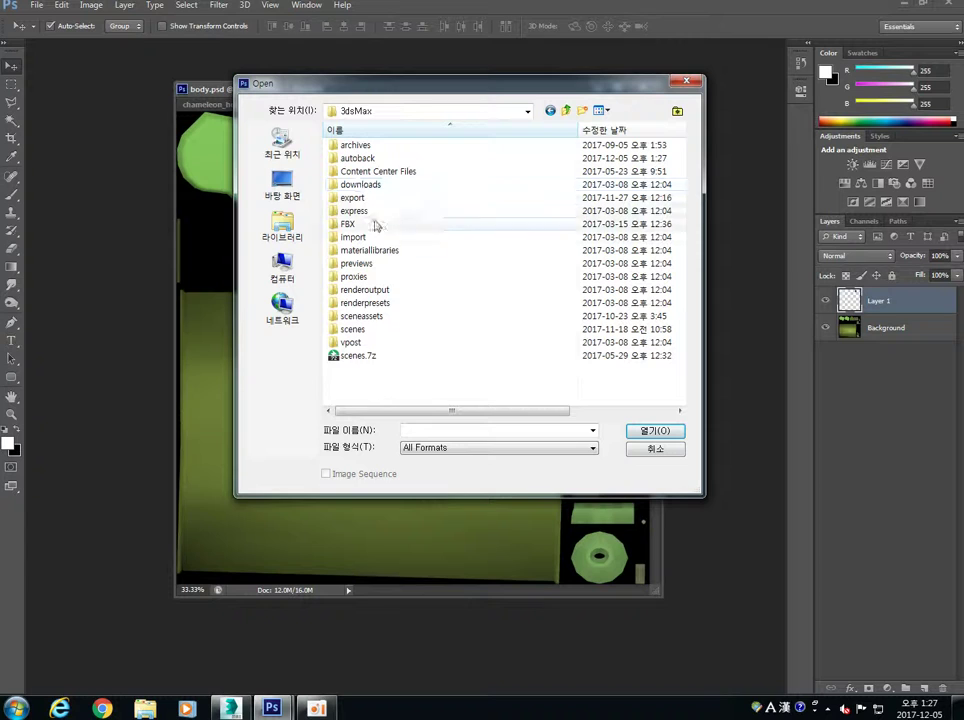
double_click(352, 329)
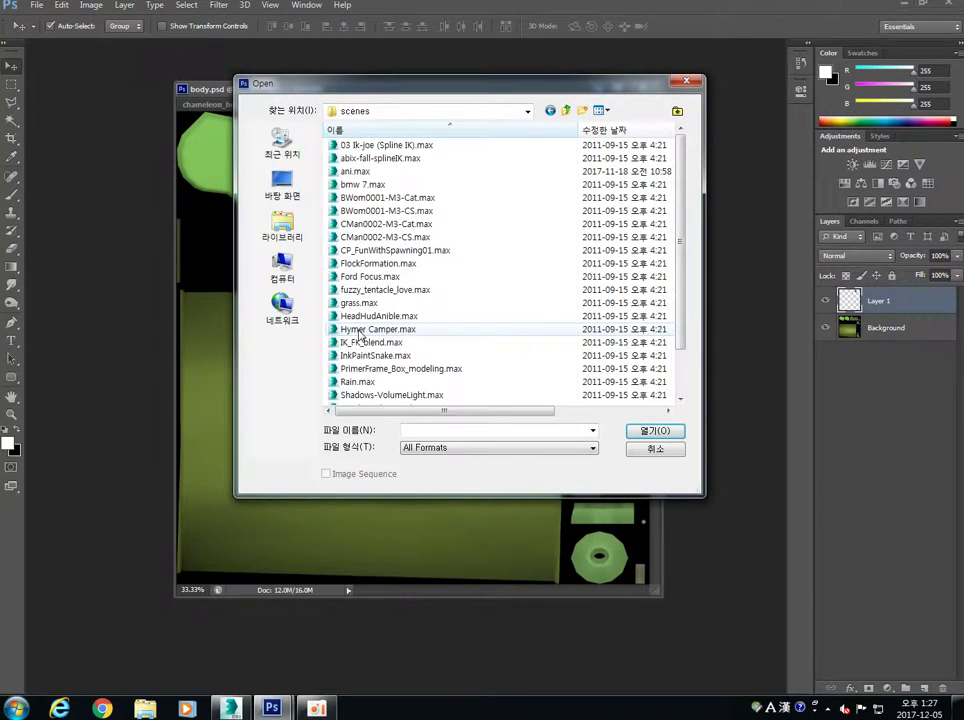
click(567, 110)
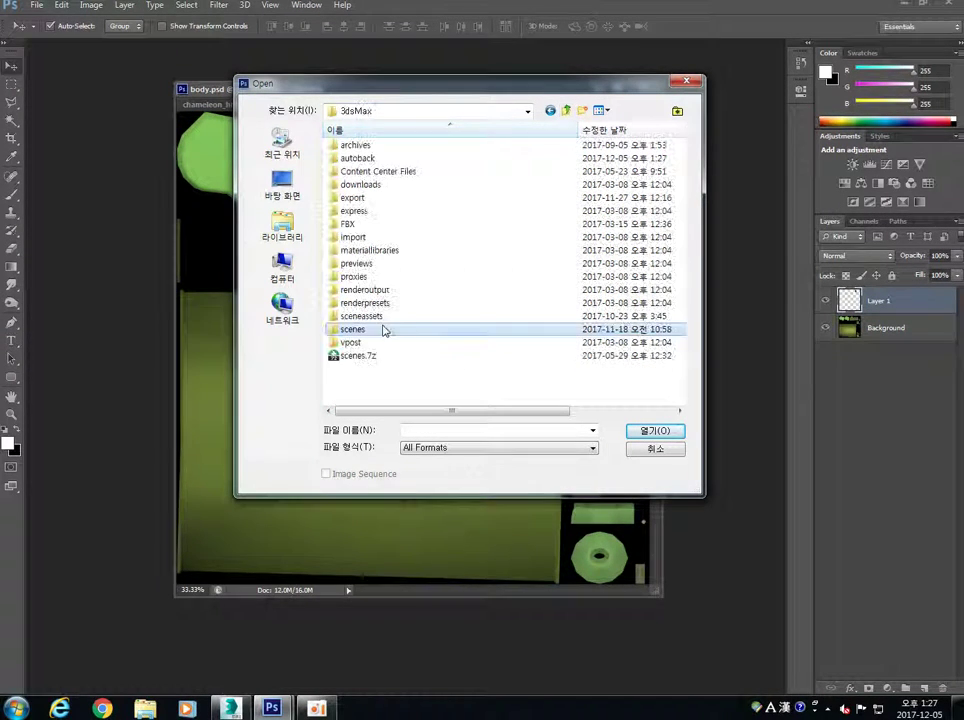
double_click(374, 318)
double_click(368, 160)
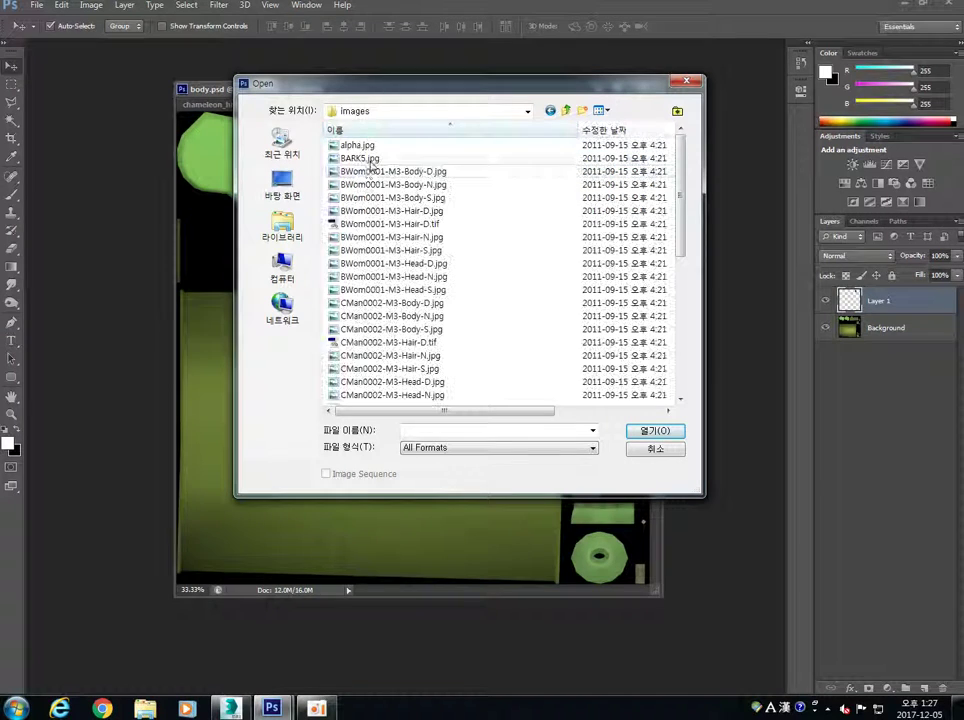
click(607, 131)
click(441, 145)
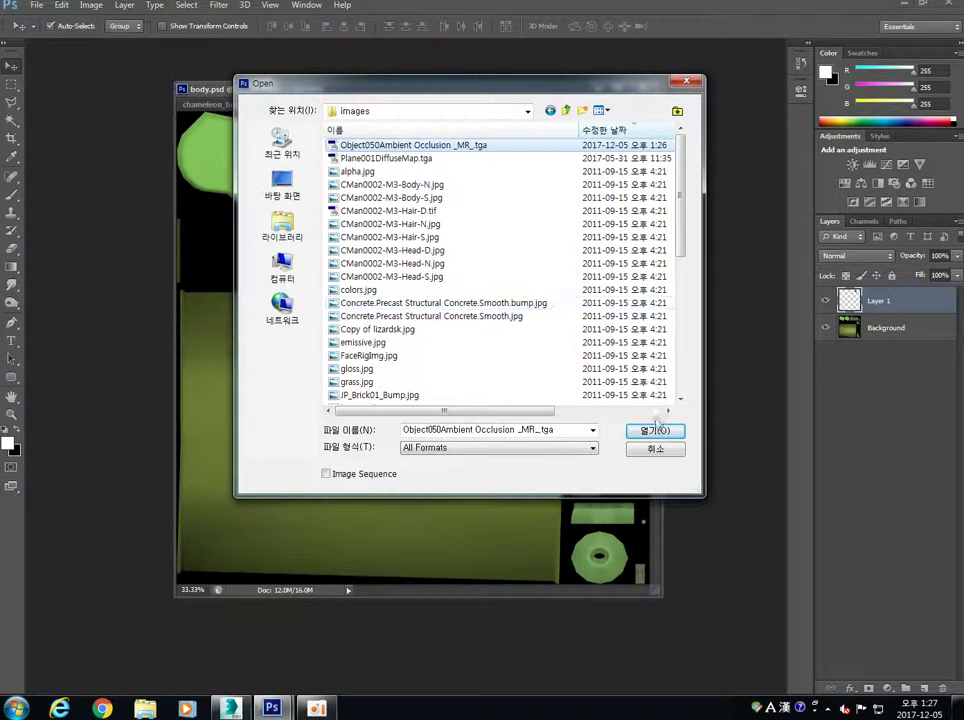
key(Return)
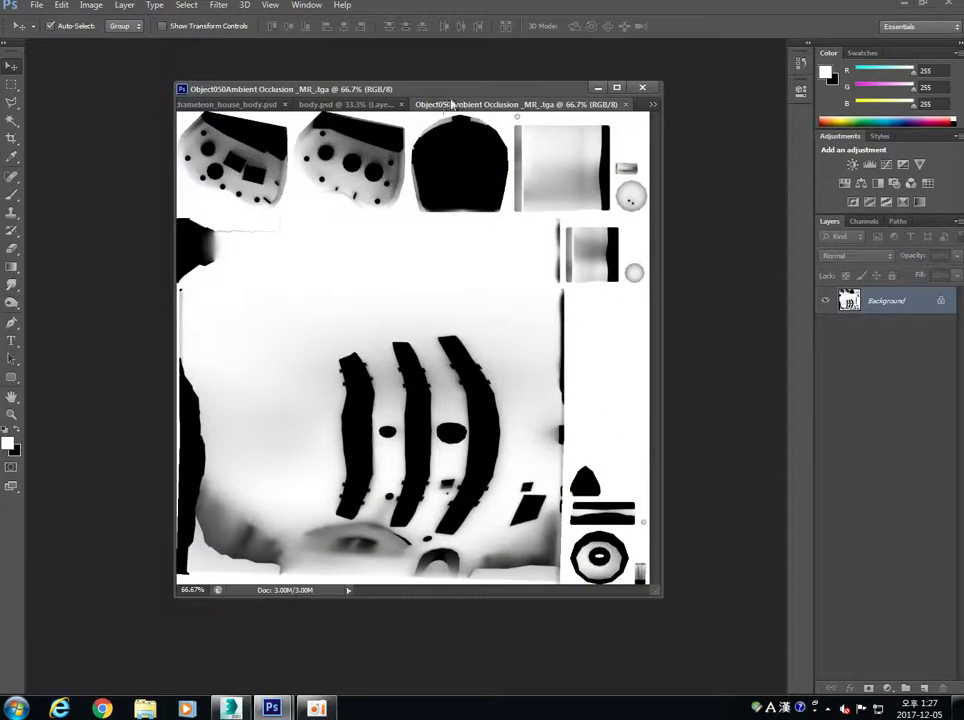
- Separate the ambient occlusion image and chameleon_house_body.psd into their own floating windows, arranged so both are visible
drag(450, 104, 487, 207)
drag(340, 105, 210, 186)
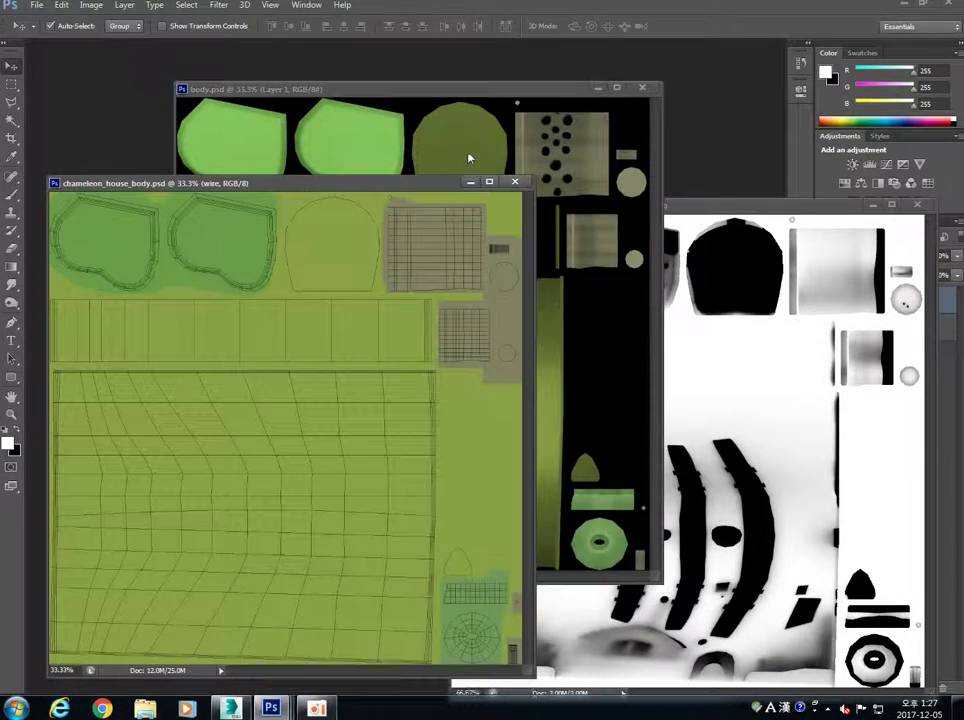
drag(417, 186, 419, 155)
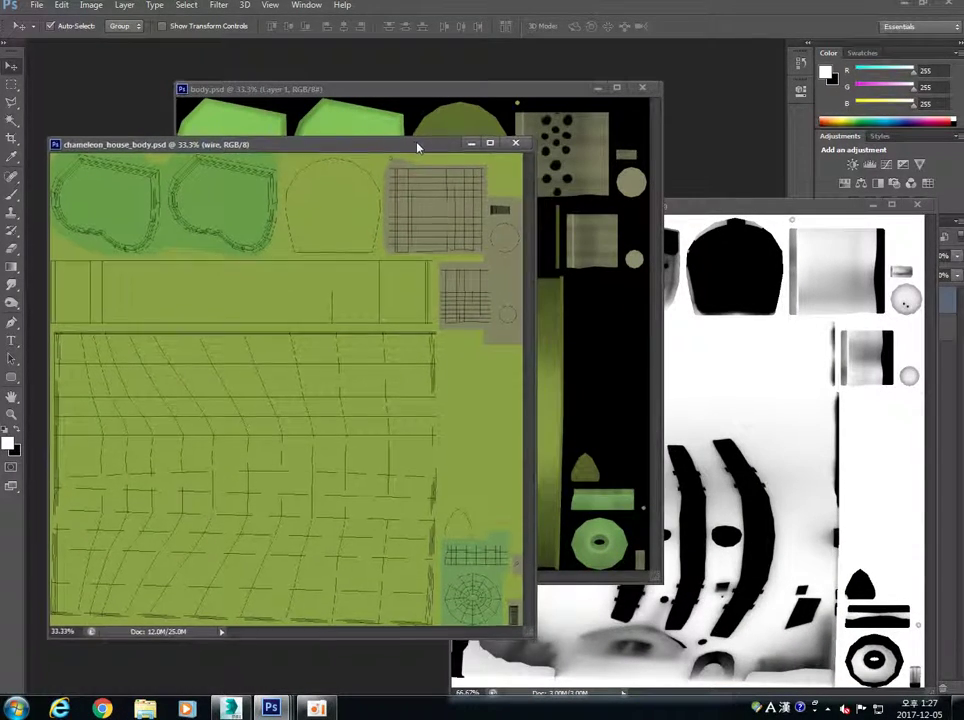
- Resize the ambient occlusion image to 2048 x 2048 pixels
click(743, 213)
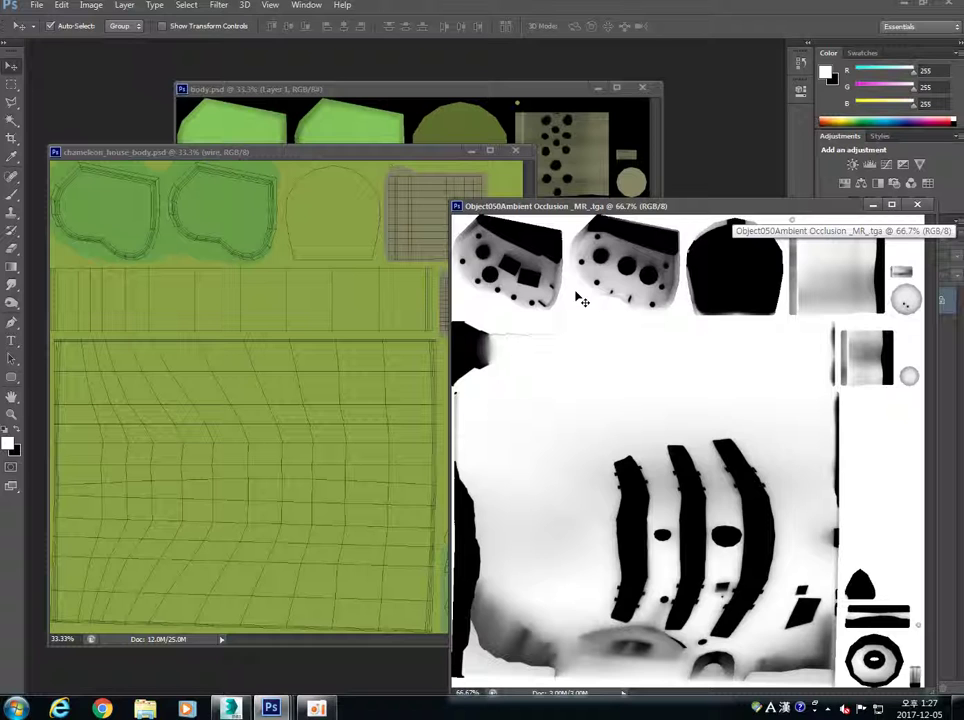
click(93, 6)
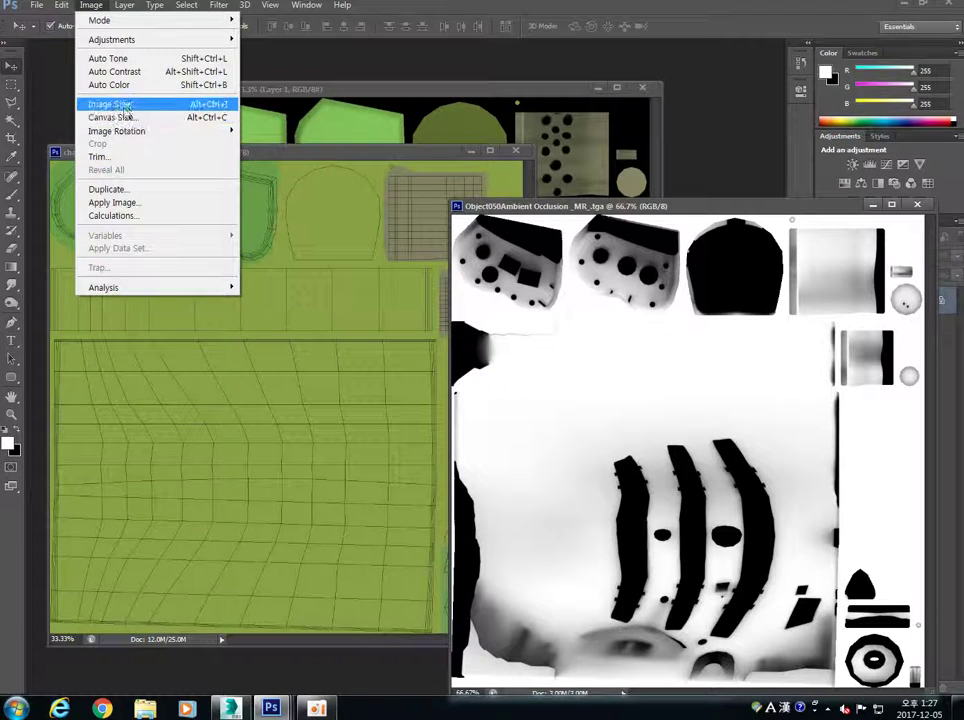
click(122, 104)
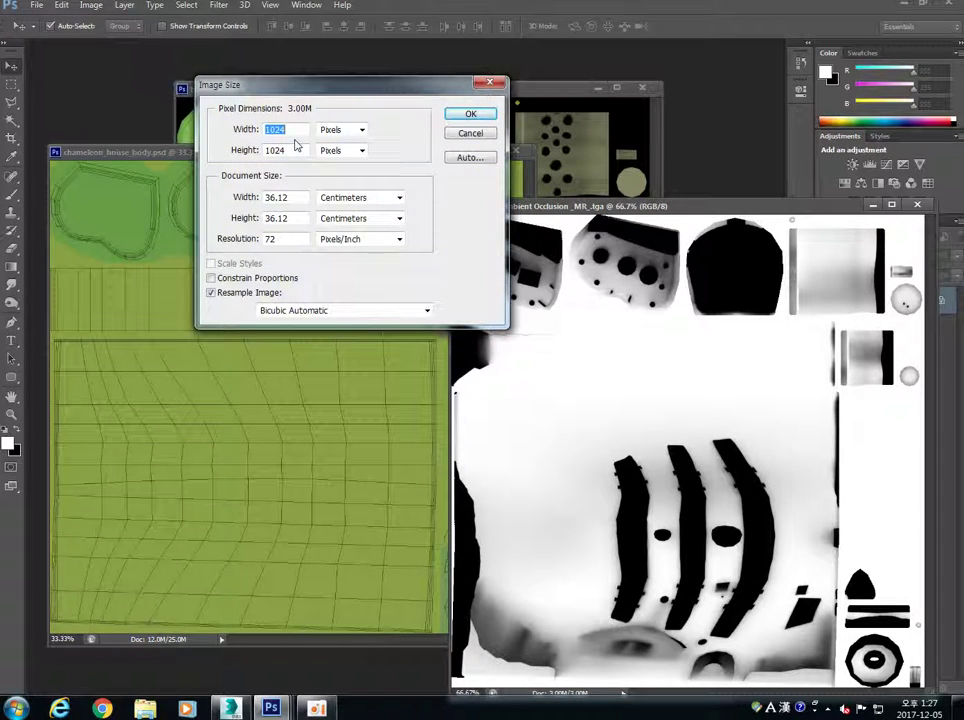
text(2048)
double_click(289, 147)
text(2048)
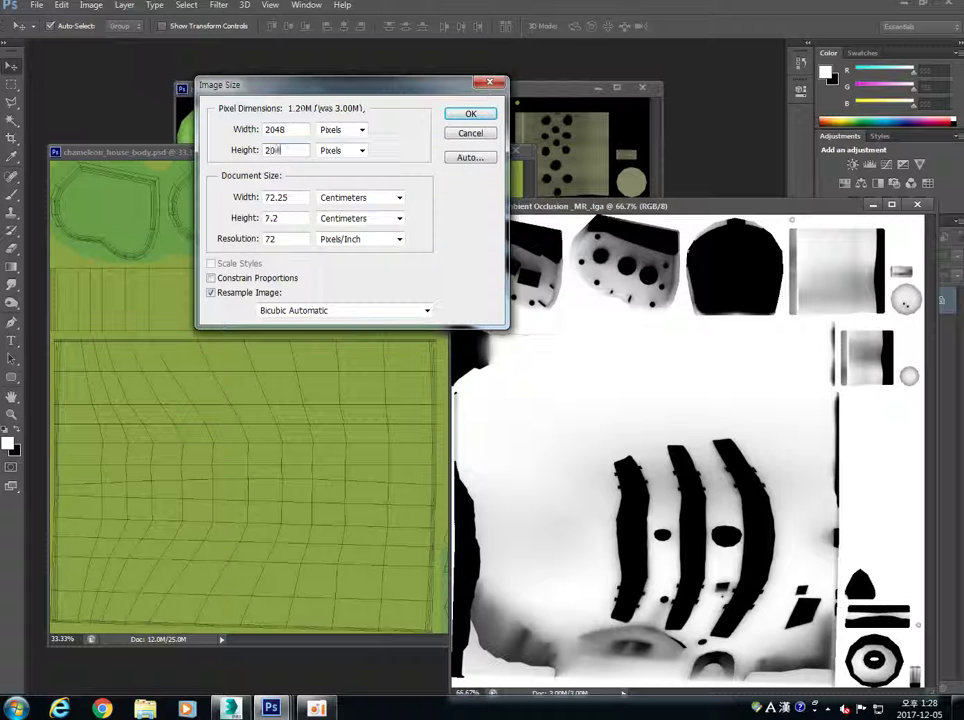
click(470, 114)
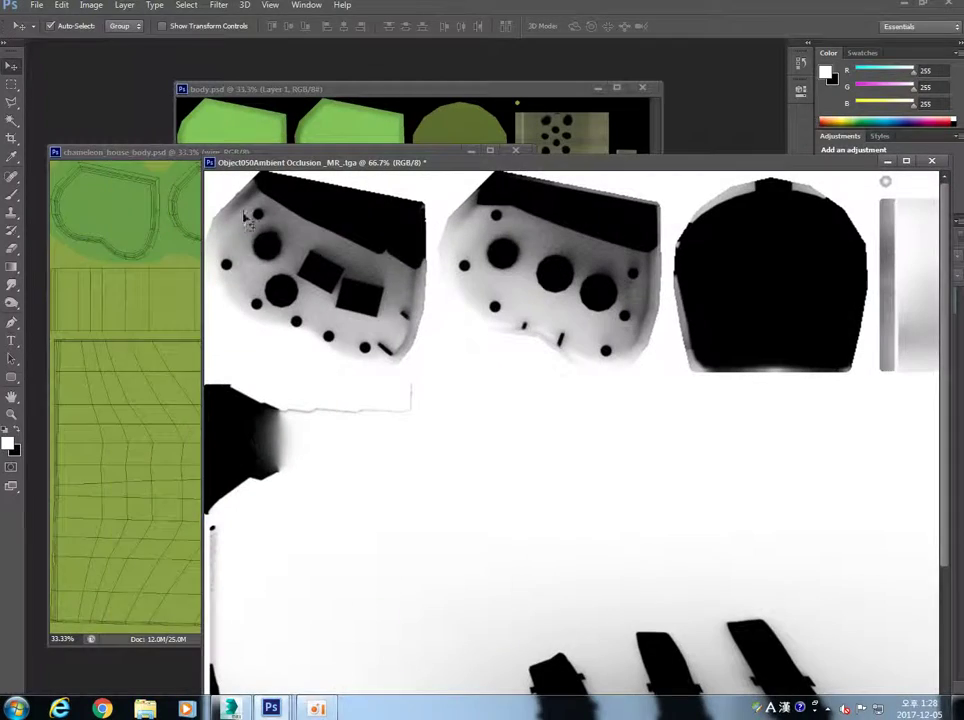
- Copy the ambient occlusion image into chameleon_house_body.psd as a new top layer aligned with the UV layout, and close the source image
shift+drag(243, 218, 138, 188)
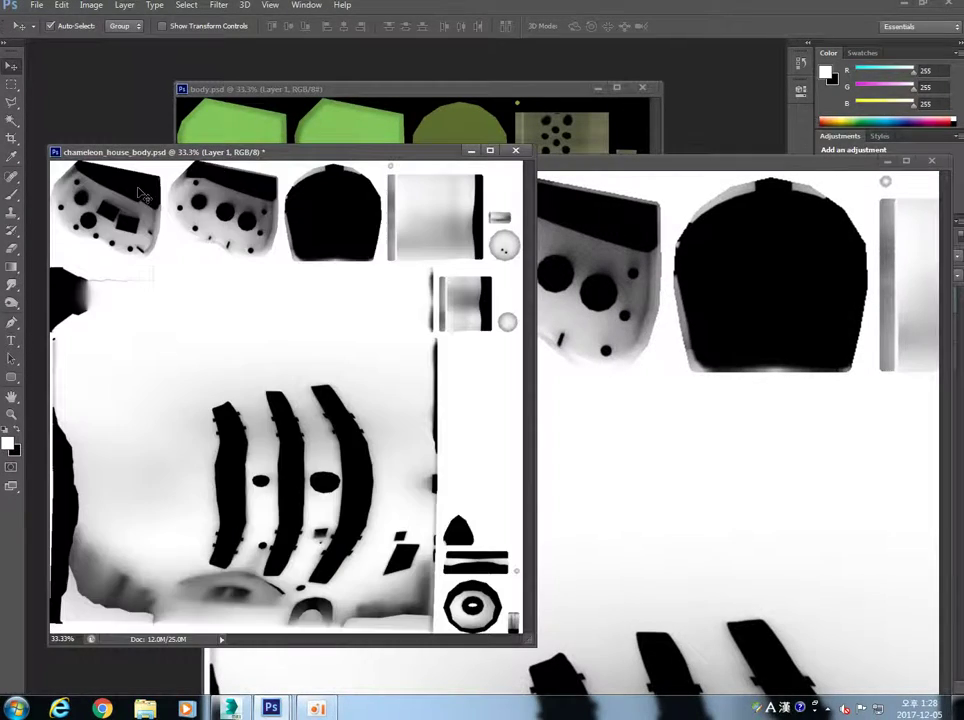
drag(808, 164, 623, 246)
click(697, 241)
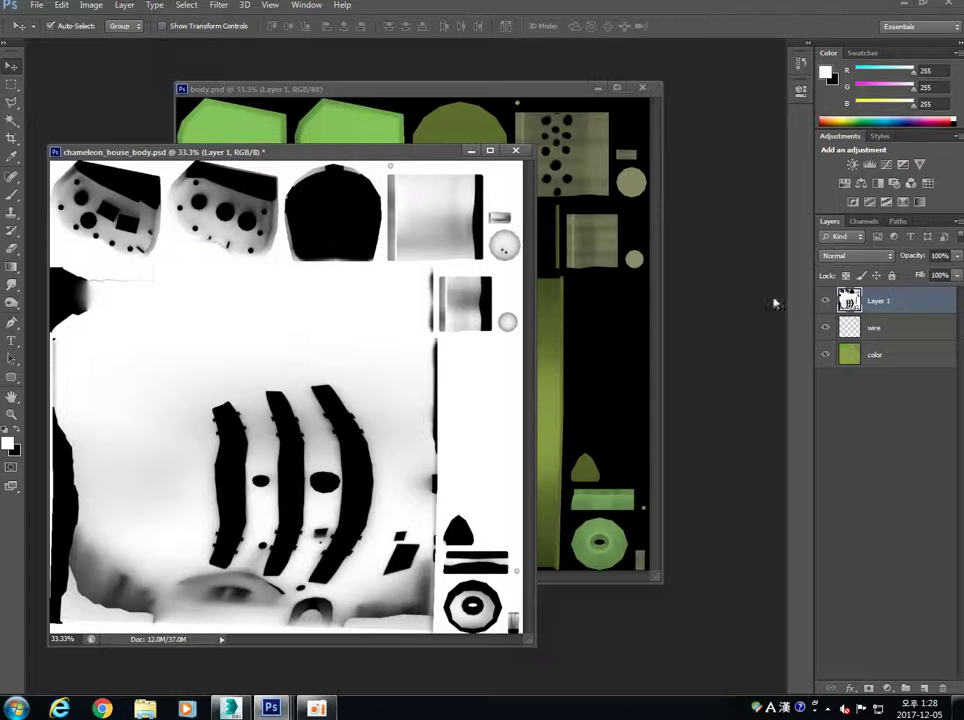
- Set the ambient occlusion layer's blend mode to Multiply, enlarge the document window and hide the wire layer
click(853, 257)
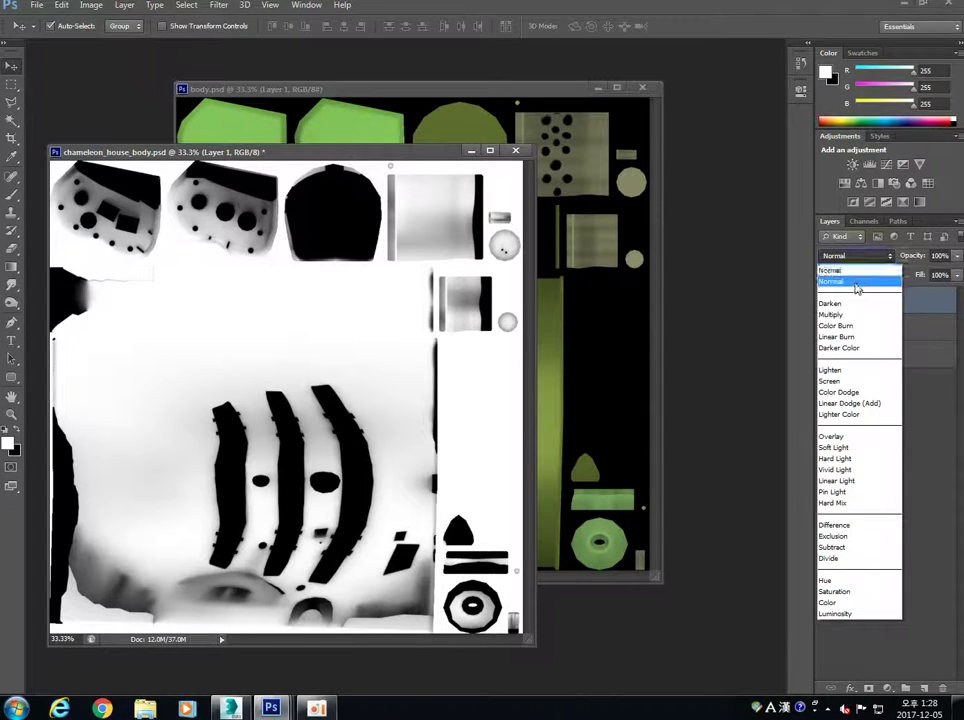
click(850, 310)
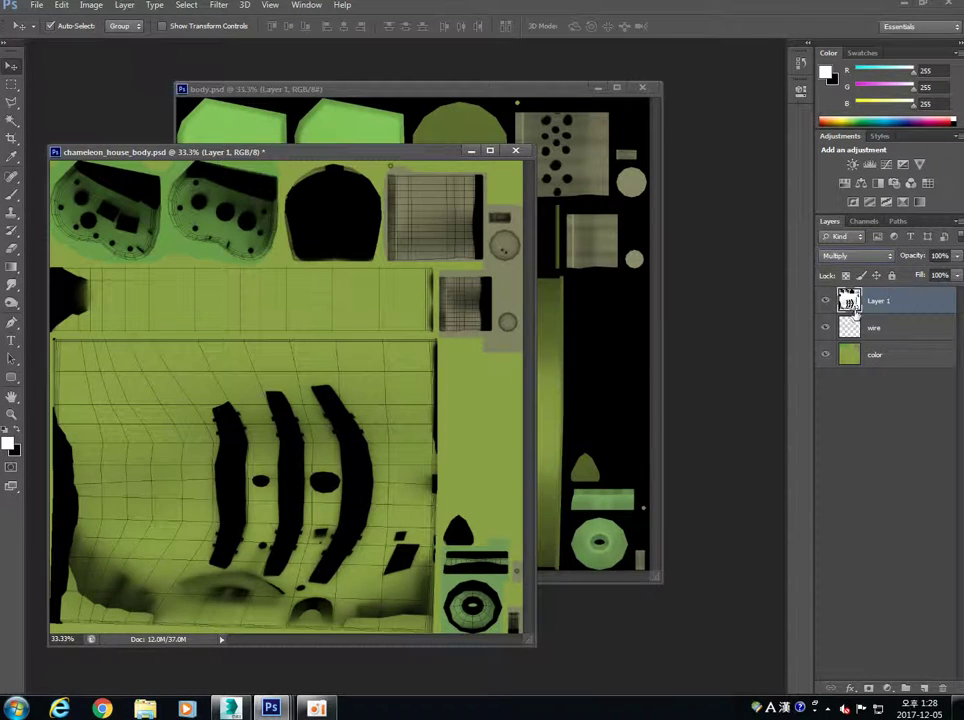
click(853, 257)
click(850, 311)
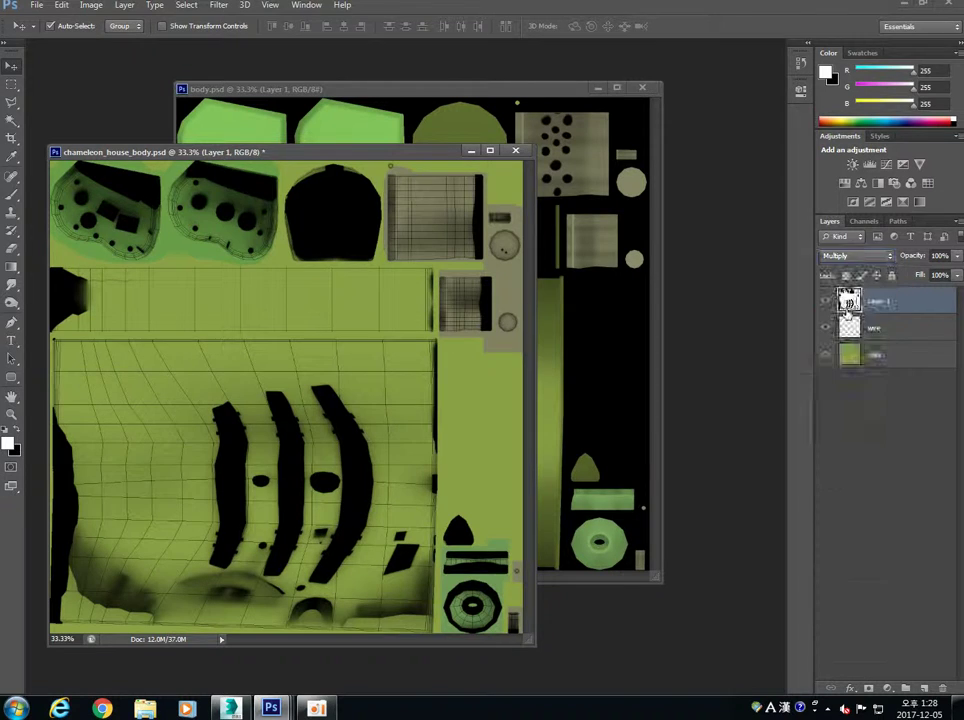
drag(533, 644, 716, 691)
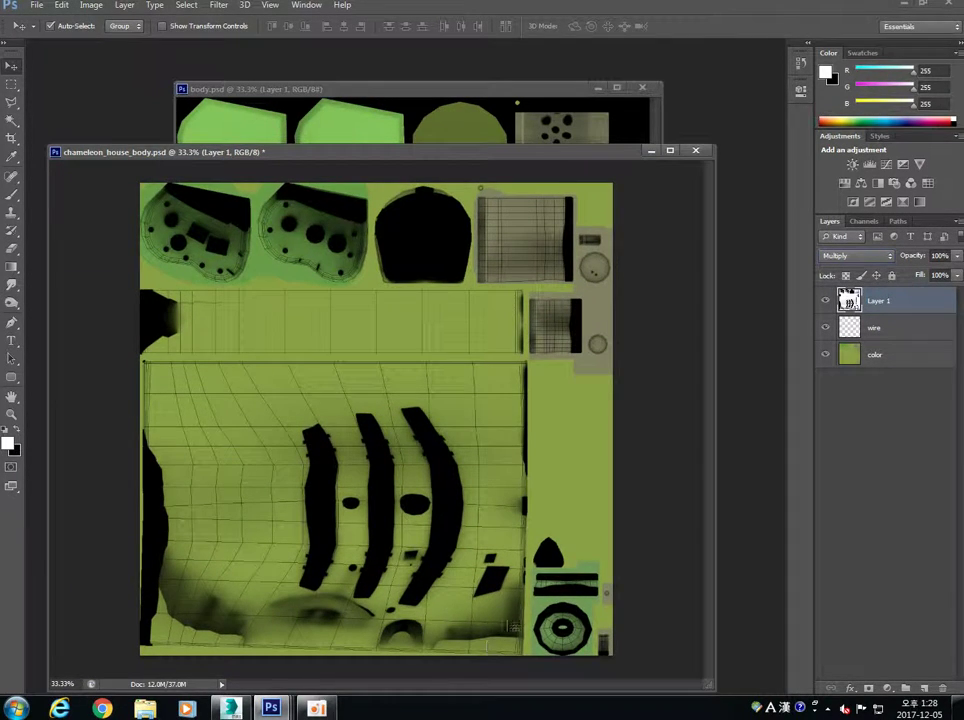
click(826, 330)
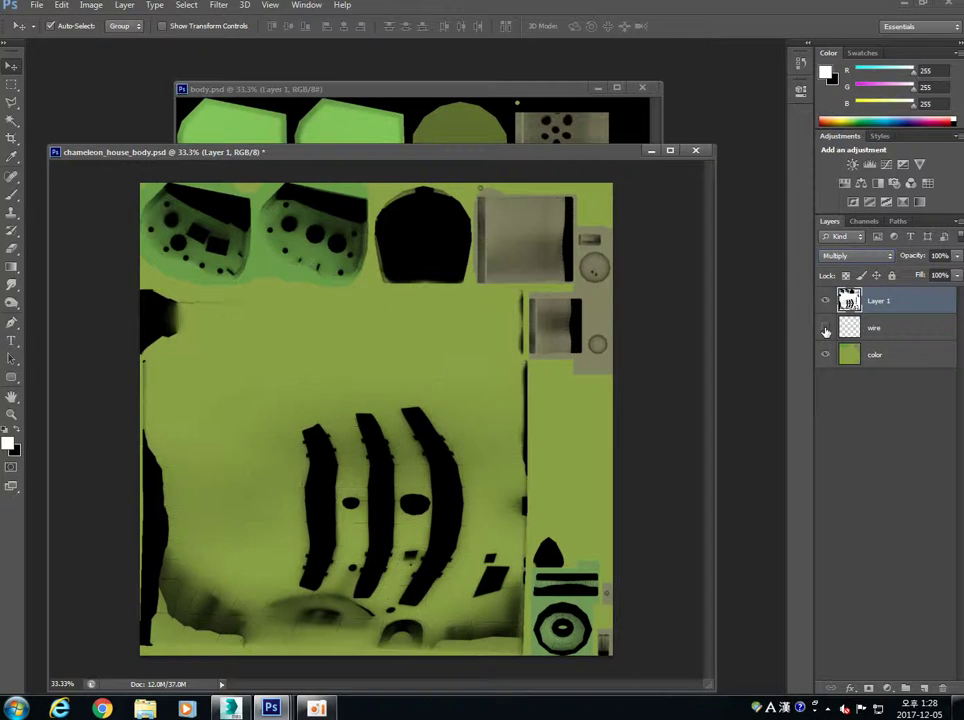
- Try the Screen and Overlay blend modes on the ambient occlusion layer, and return it to Multiply
click(957, 256)
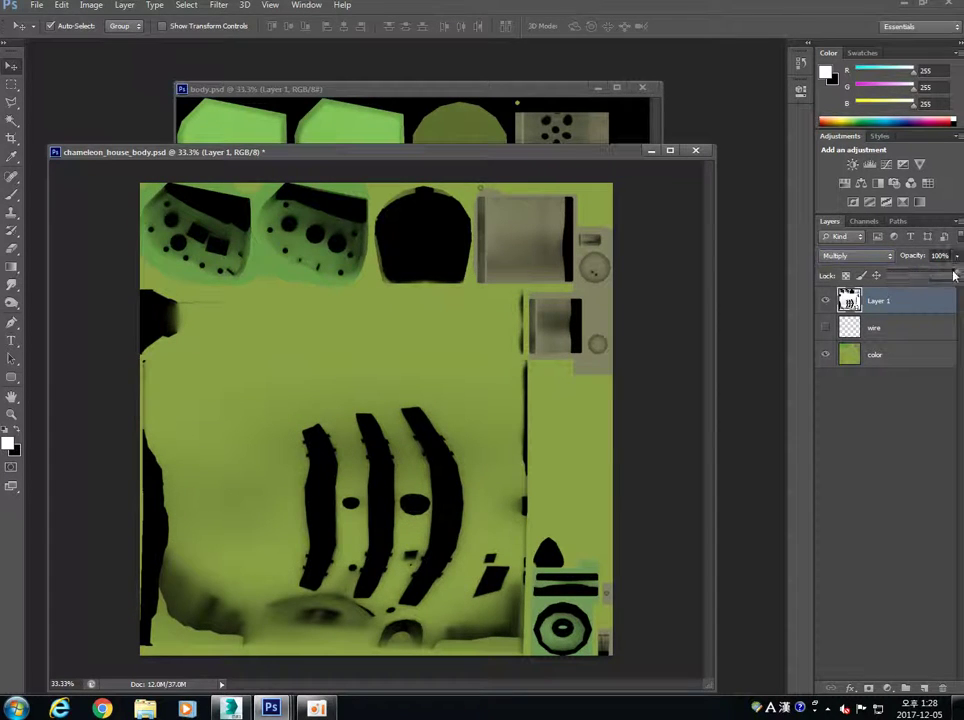
mouse_move(954, 276)
mouse_down()
mouse_move(918, 275)
mouse_move(938, 274)
mouse_up()
click(855, 255)
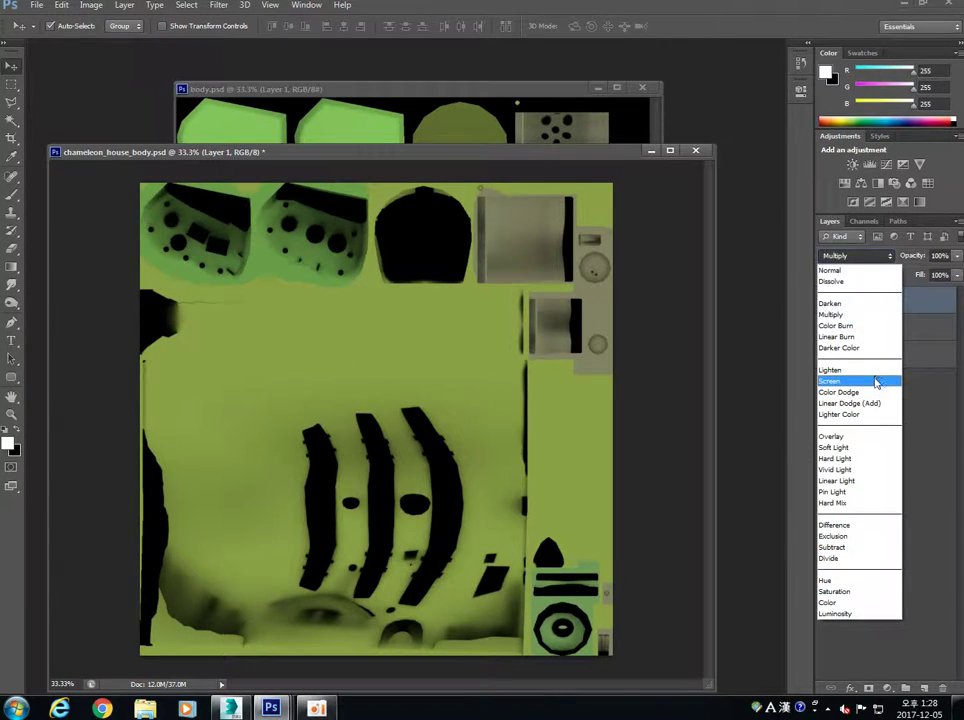
click(867, 380)
click(855, 255)
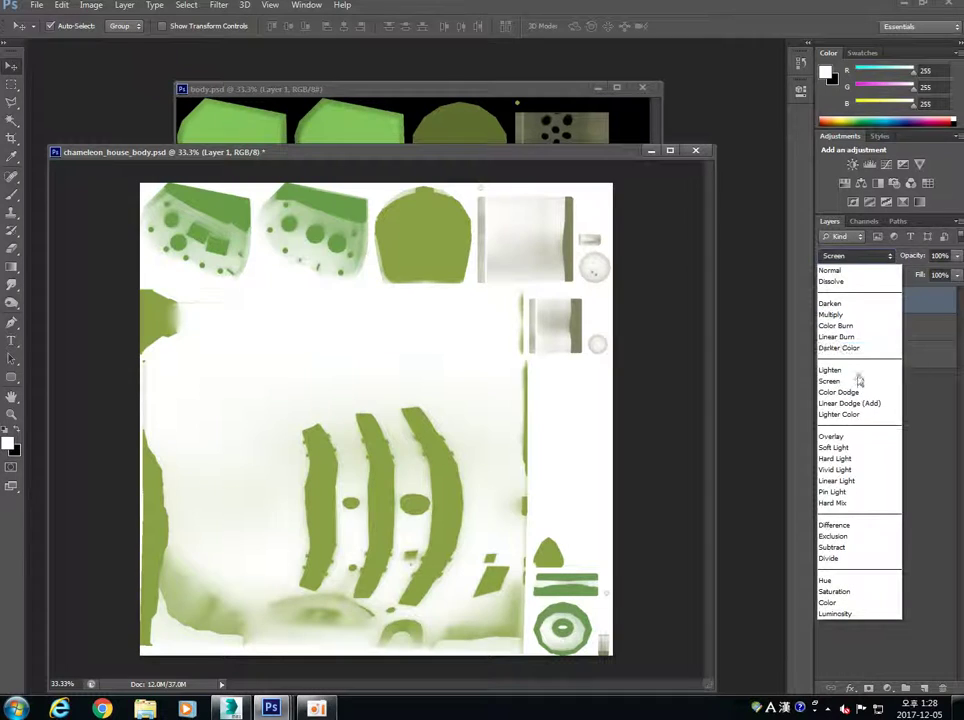
click(850, 432)
click(855, 255)
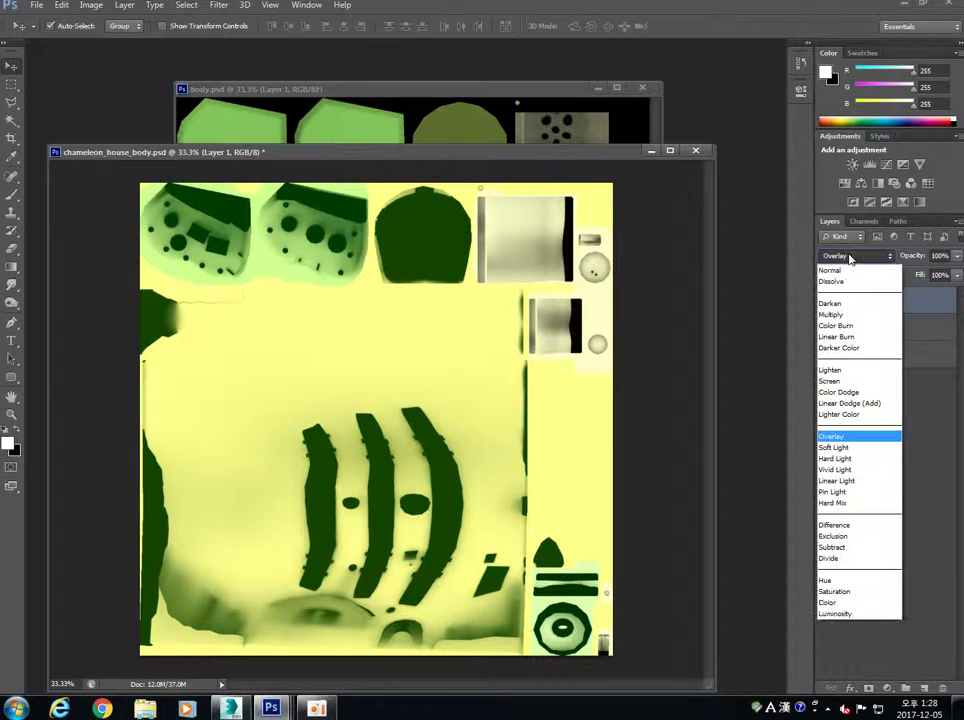
click(845, 314)
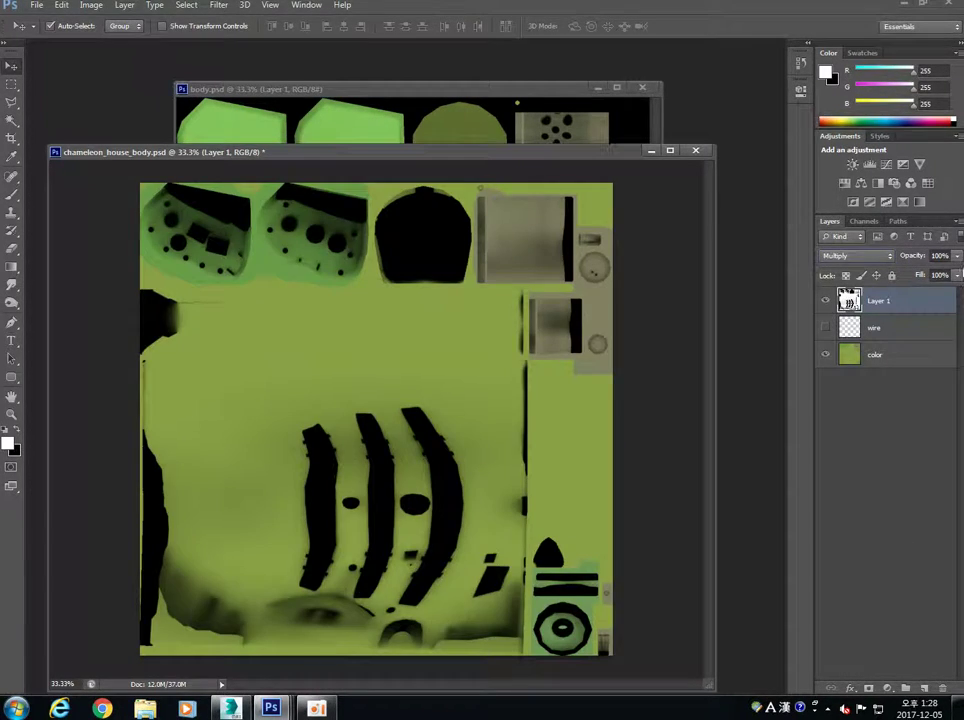
- Lower the ambient occlusion layer's opacity to 78% and move the document window slightly higher in the workspace
click(958, 257)
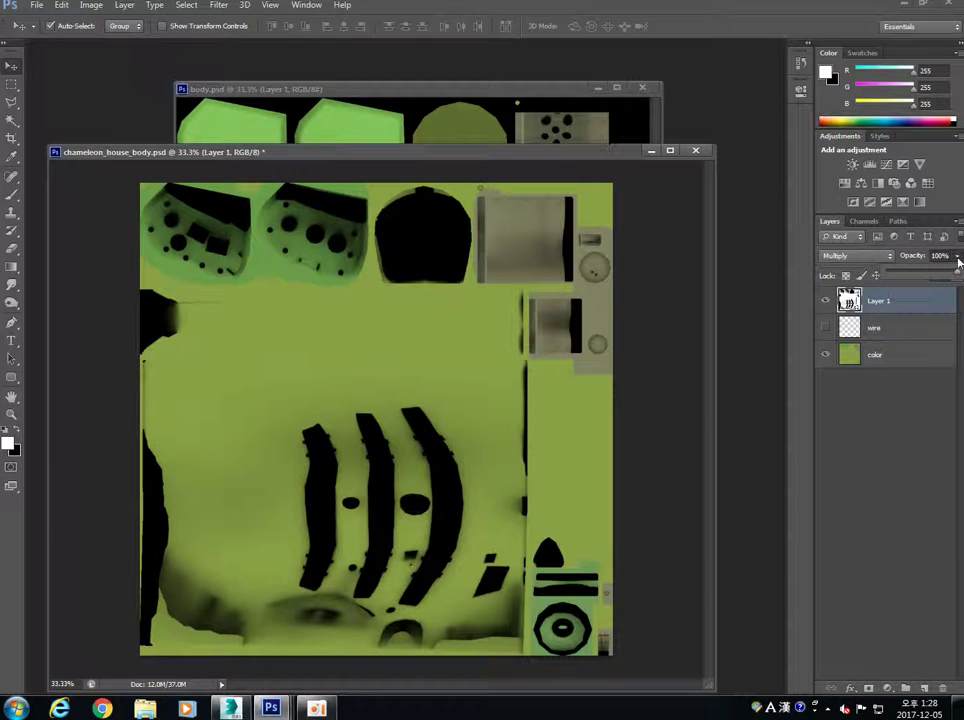
drag(948, 278, 947, 278)
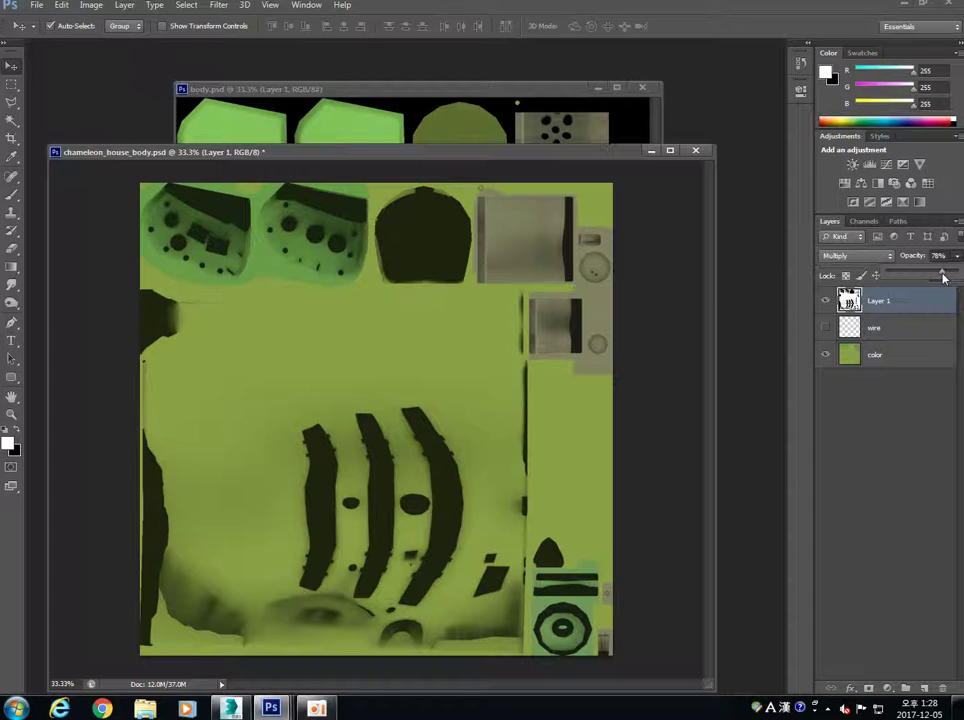
drag(268, 152, 270, 121)
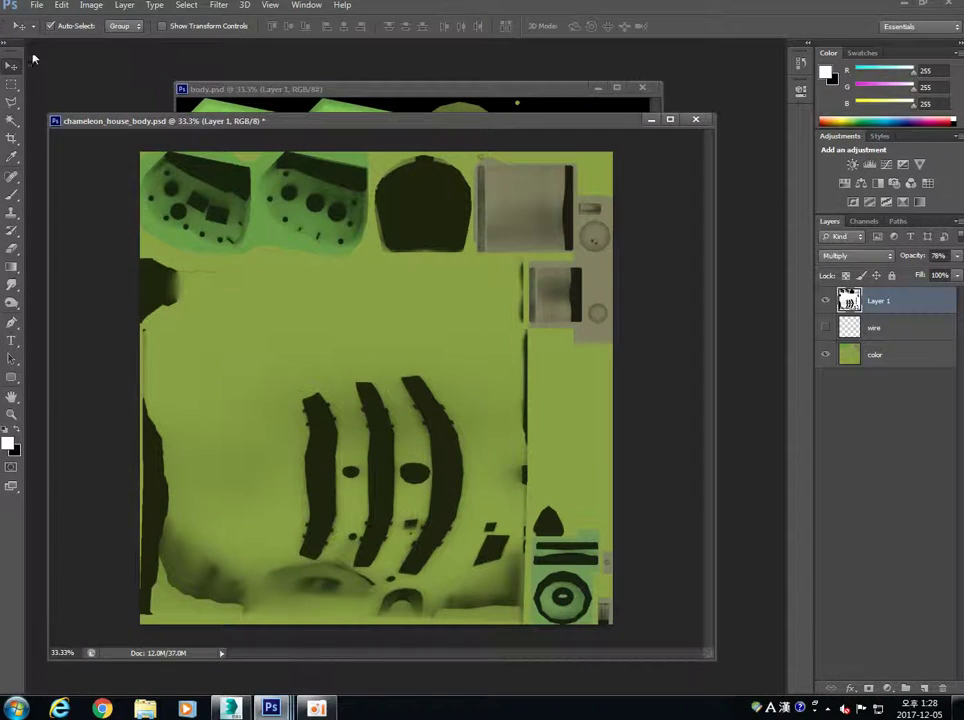
- Save the blended texture as a JPEG copy named chameleon_house_body_am.jpg in the chameleon_house folder at Maximum quality, Baseline ("Standard")
click(36, 5)
click(75, 171)
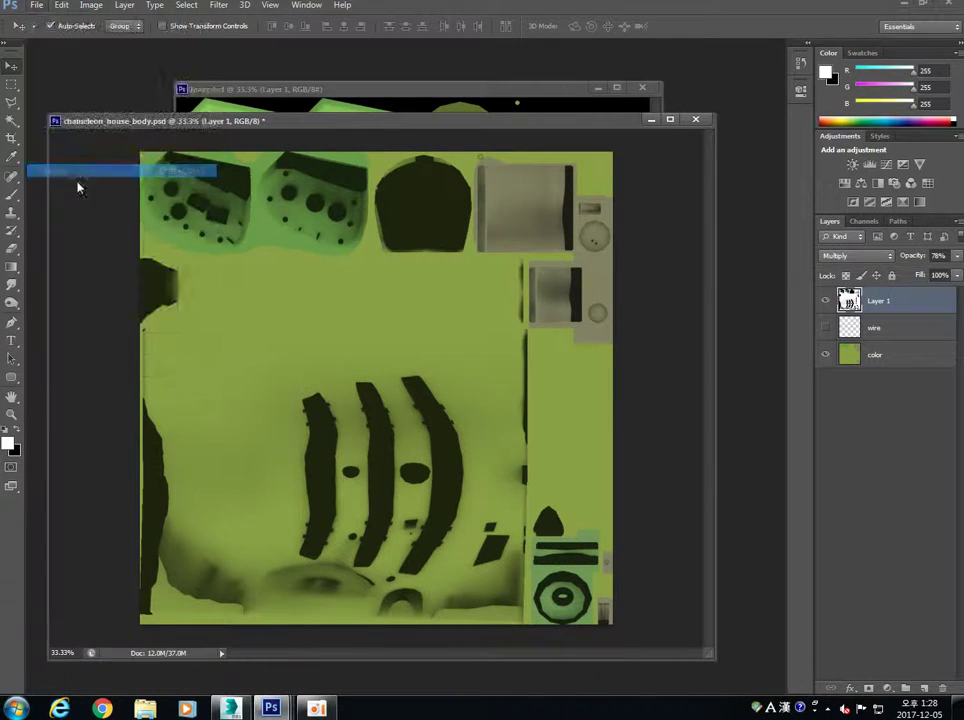
click(425, 332)
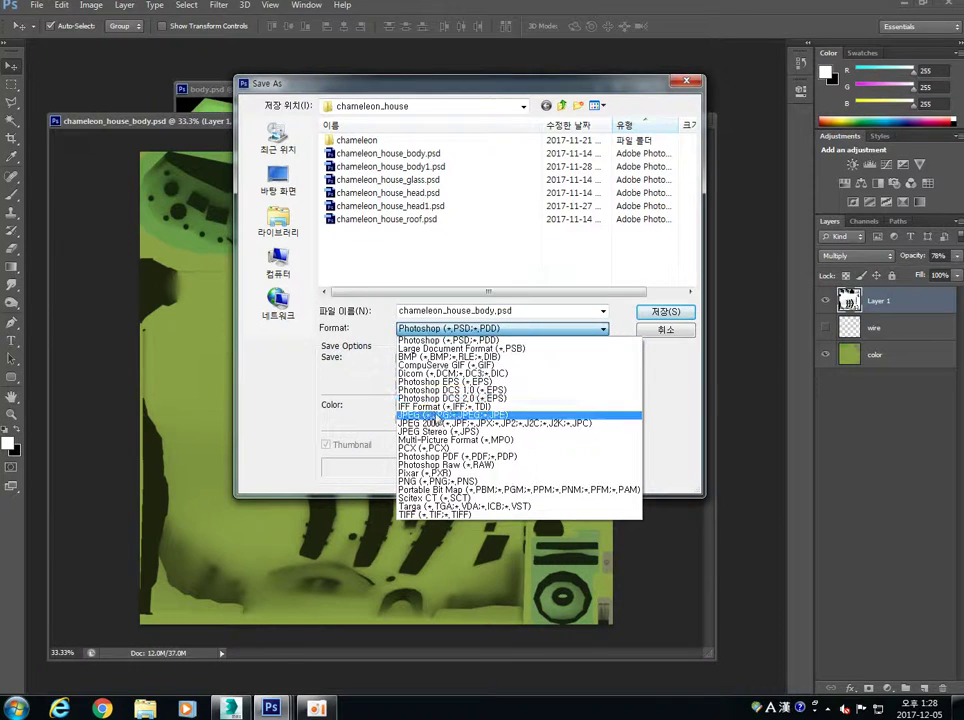
click(426, 416)
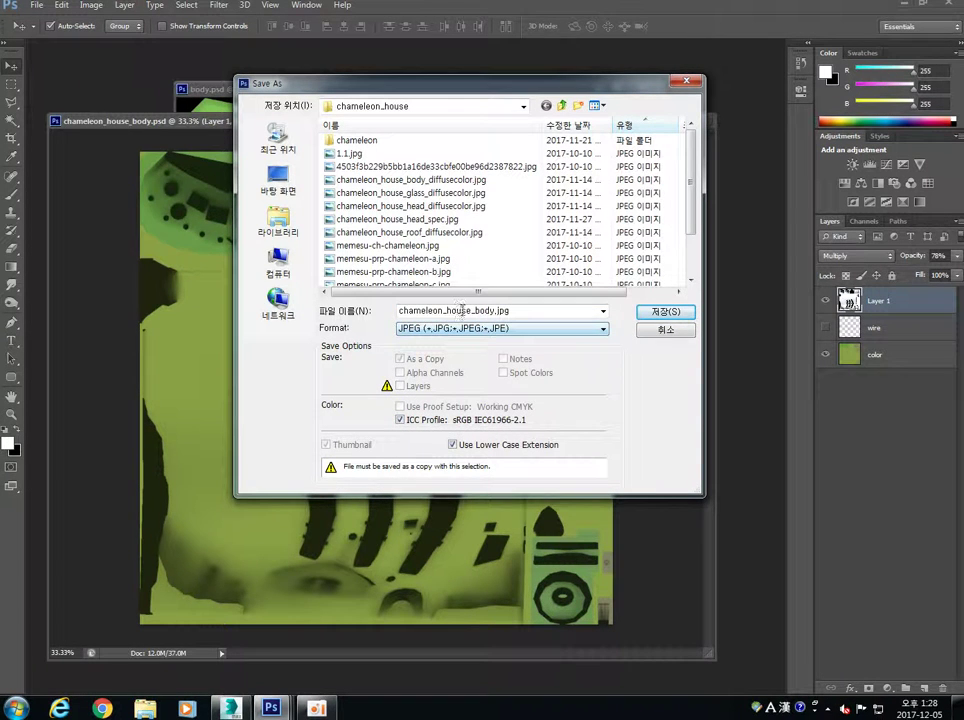
double_click(468, 310)
click(486, 311)
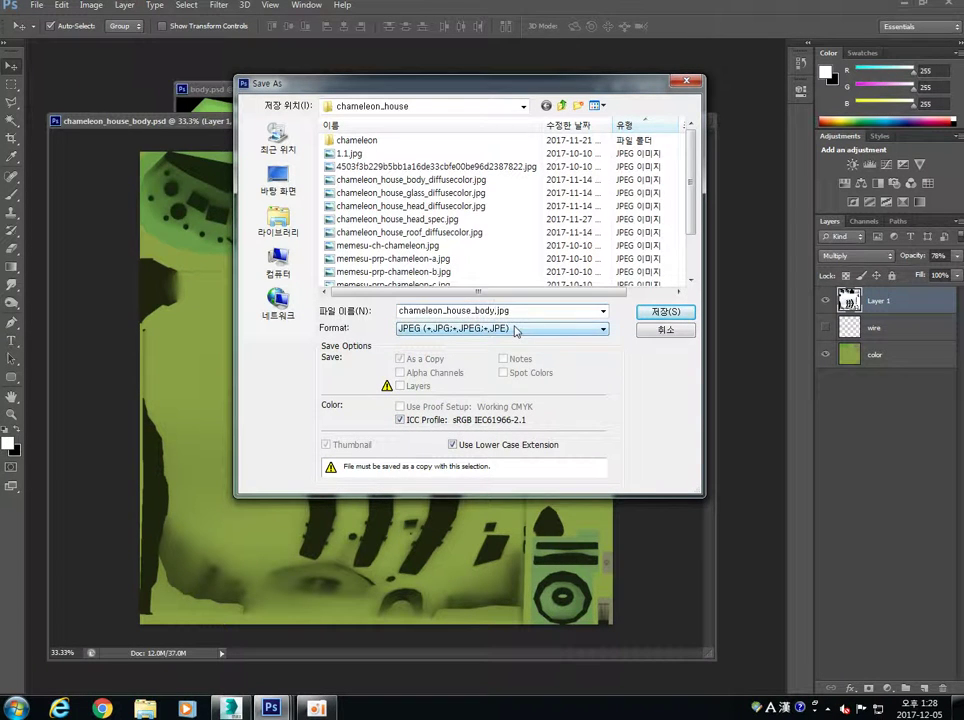
text(_am)
click(662, 312)
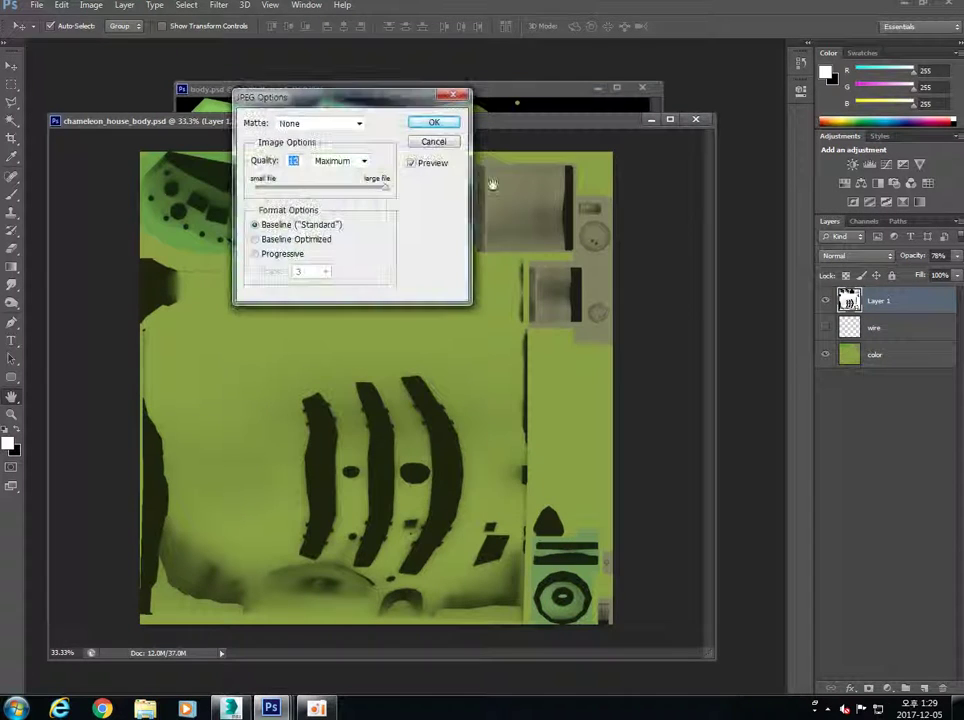
click(444, 126)
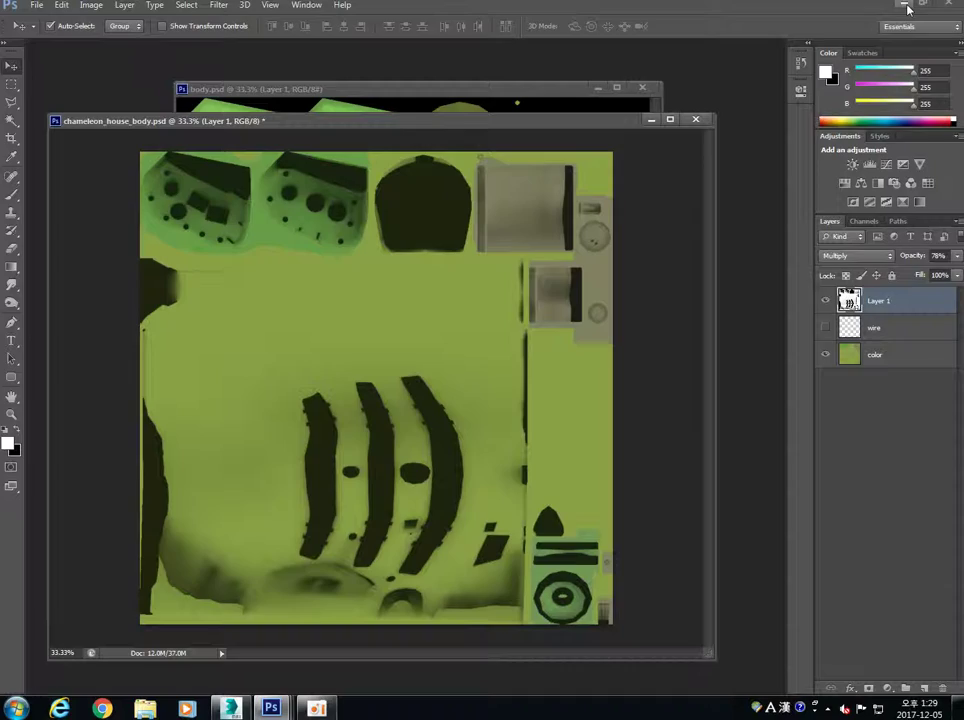
- Switch to 3ds Max, set the perspective viewport to Flat shading and clear the object selection
click(906, 6)
alt+middle_drag(390, 424, 403, 481)
scroll(290, 345, up, 4)
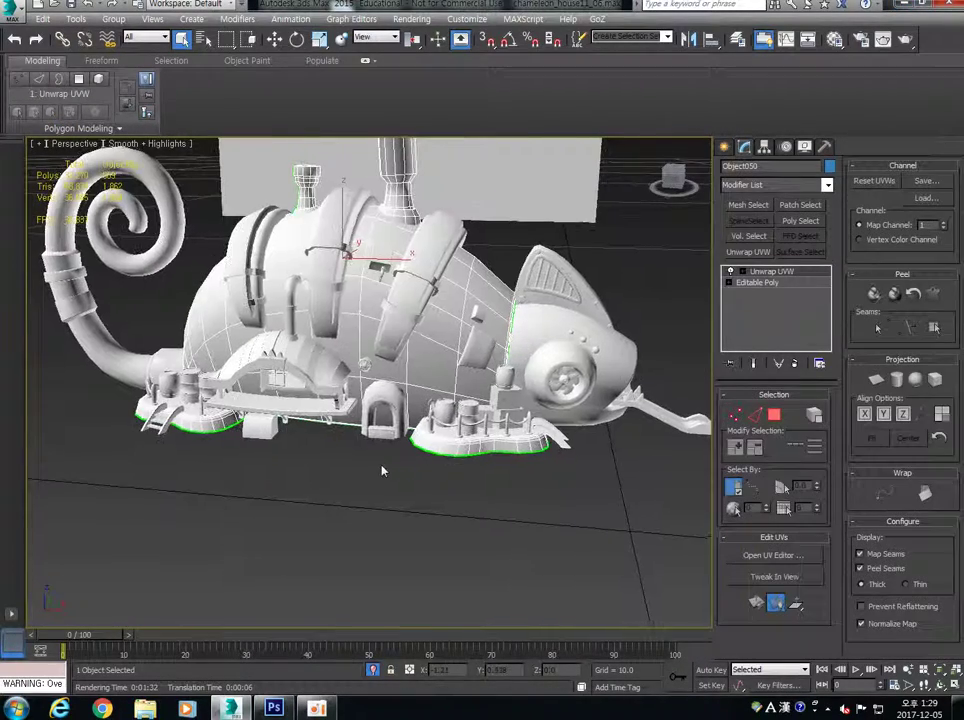
click(150, 143)
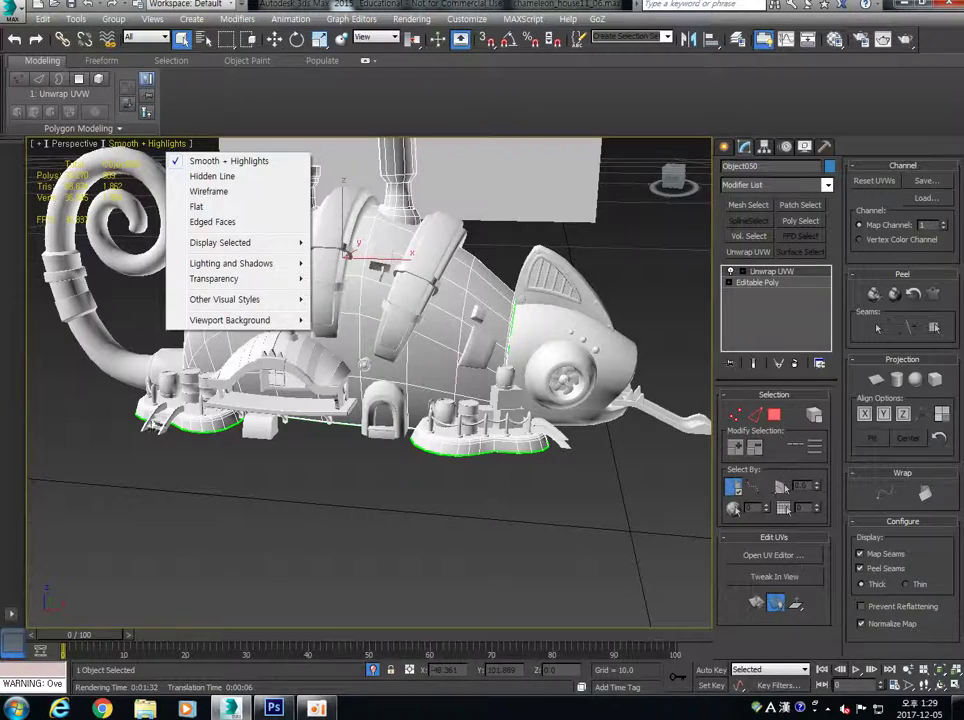
click(197, 205)
alt+middle_drag(287, 312, 624, 269)
click(622, 263)
scroll(437, 408, down, 6)
mouse_move(437, 408)
alt+middle_down()
mouse_move(454, 387)
mouse_move(430, 392)
mouse_move(447, 408)
alt+middle_up()
scroll(430, 392, up, 6)
scroll(447, 408, up, 1)
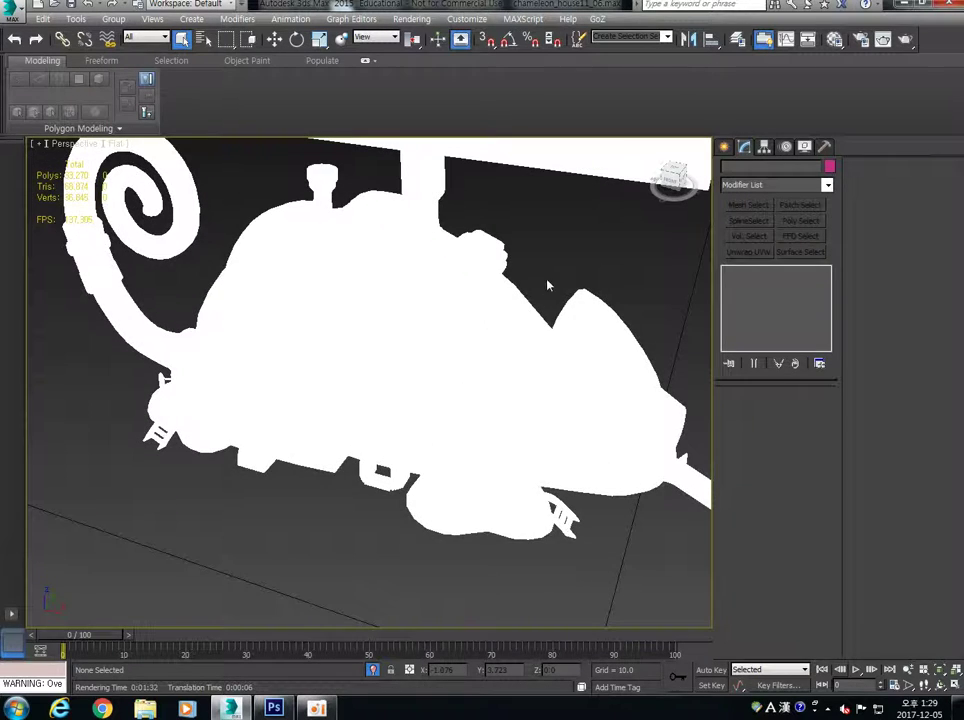
- Select the house body and assign it the unused grey material next to 04 - Default
click(510, 309)
click(276, 40)
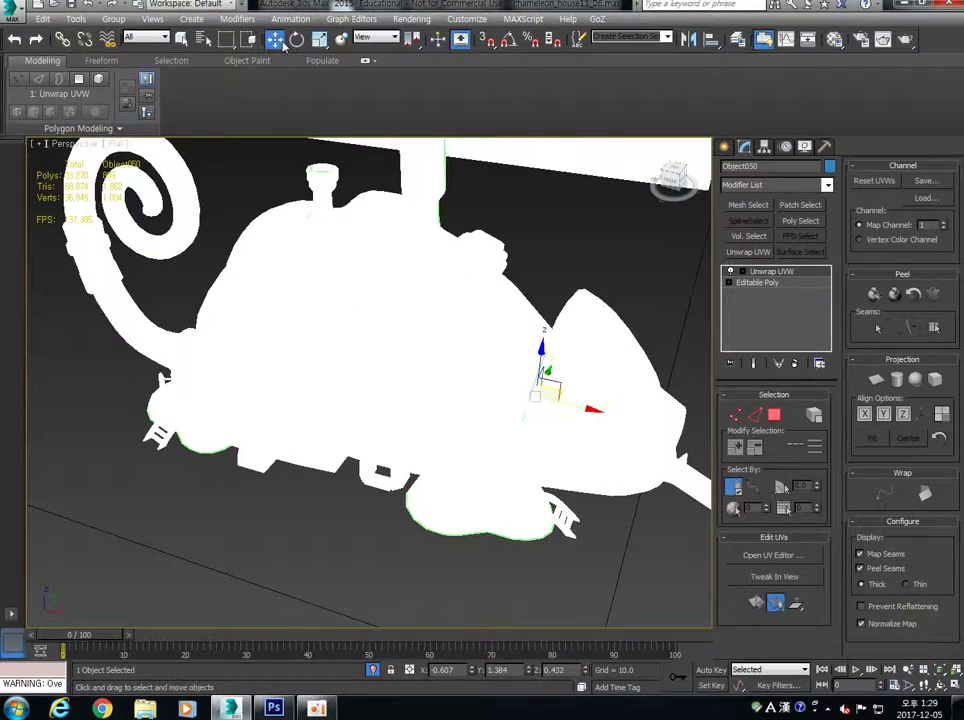
key(m)
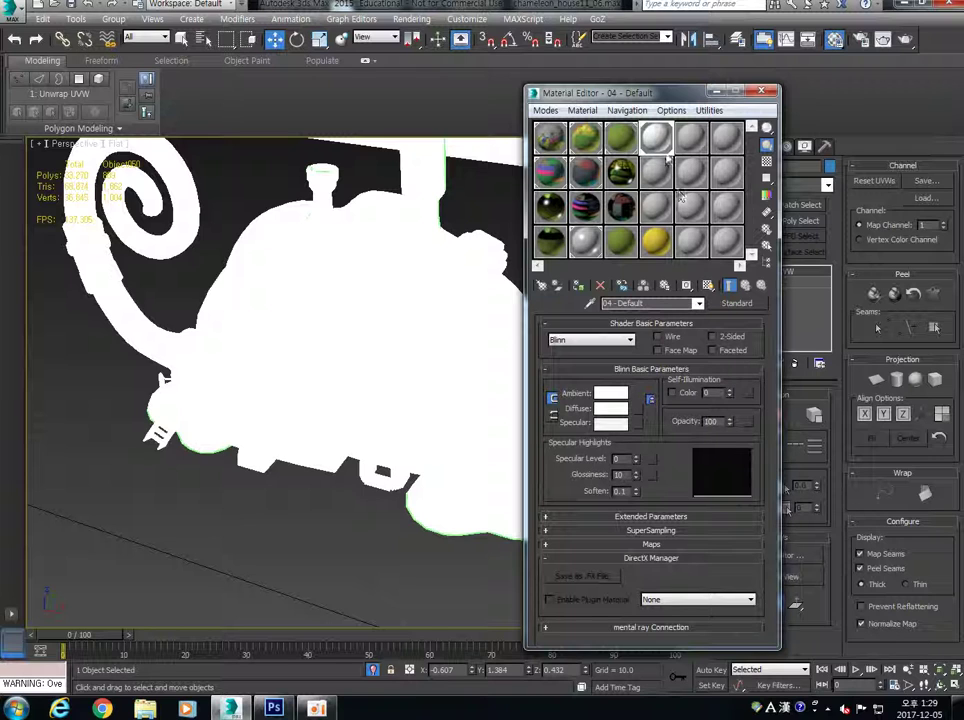
drag(684, 141, 508, 314)
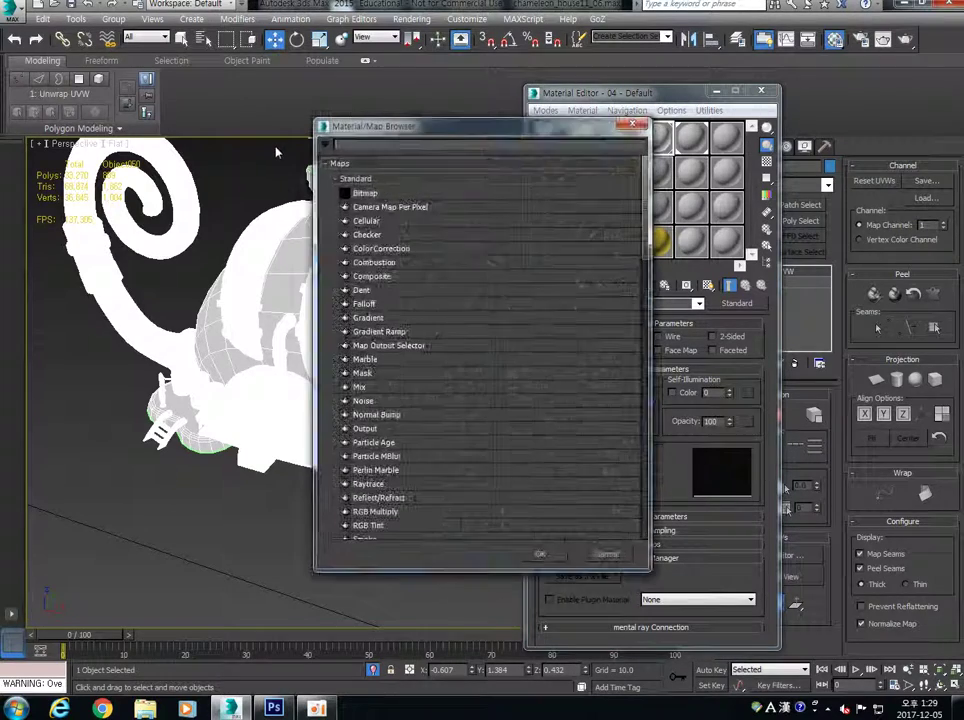
- Load chameleon_house_body_am.jpg from G:\2학년게임그래픽\chameleon_house as the 04 - Default material's diffuse bitmap and show it in the viewport
double_click(371, 192)
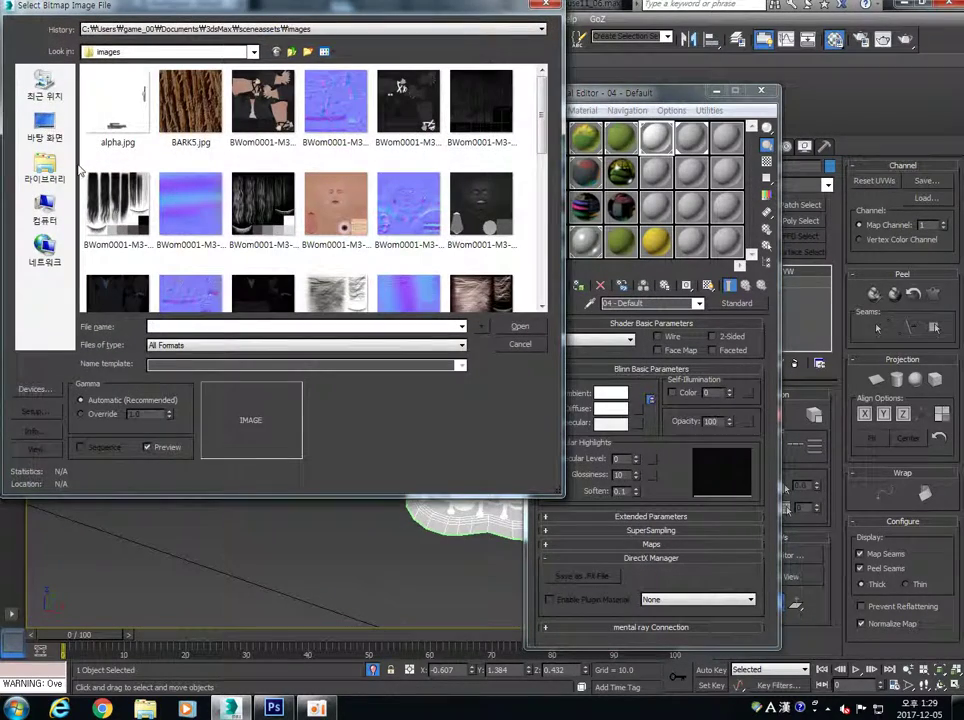
click(135, 52)
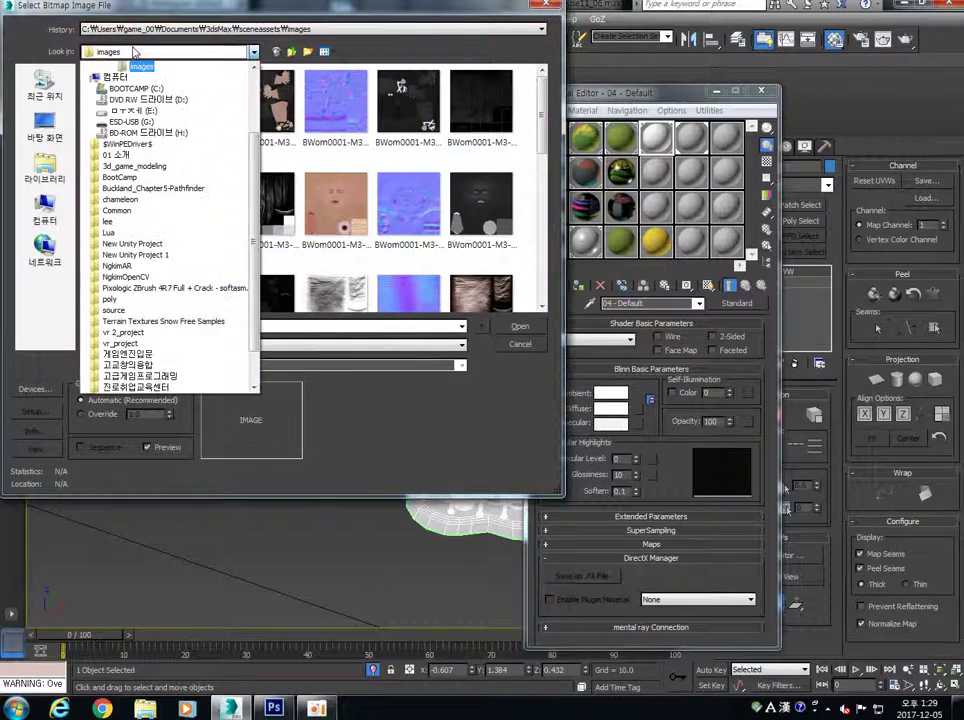
click(145, 121)
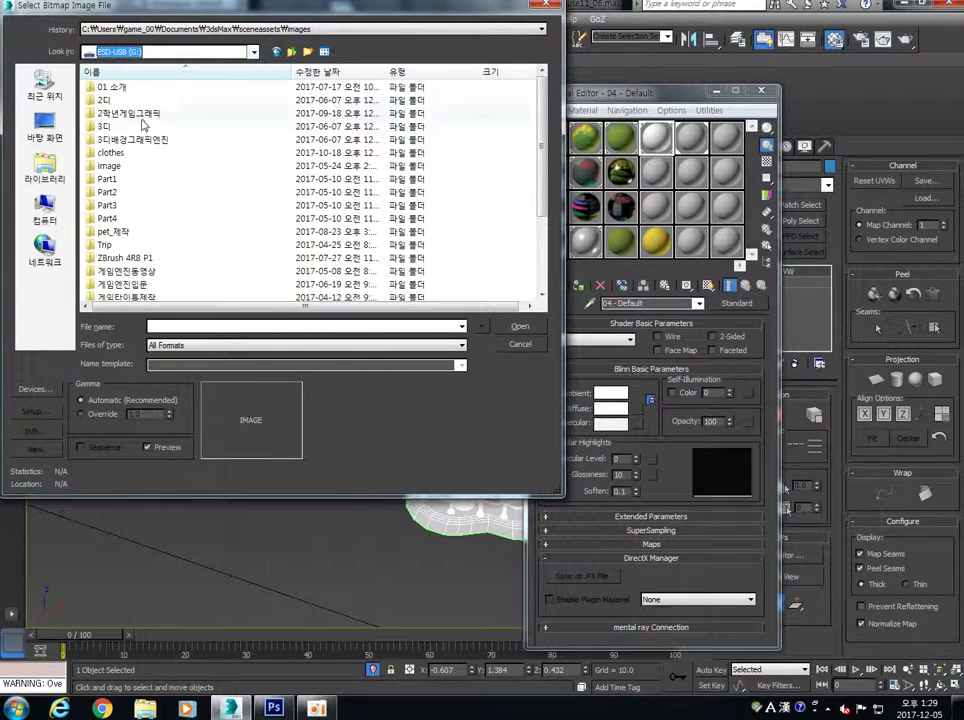
double_click(131, 114)
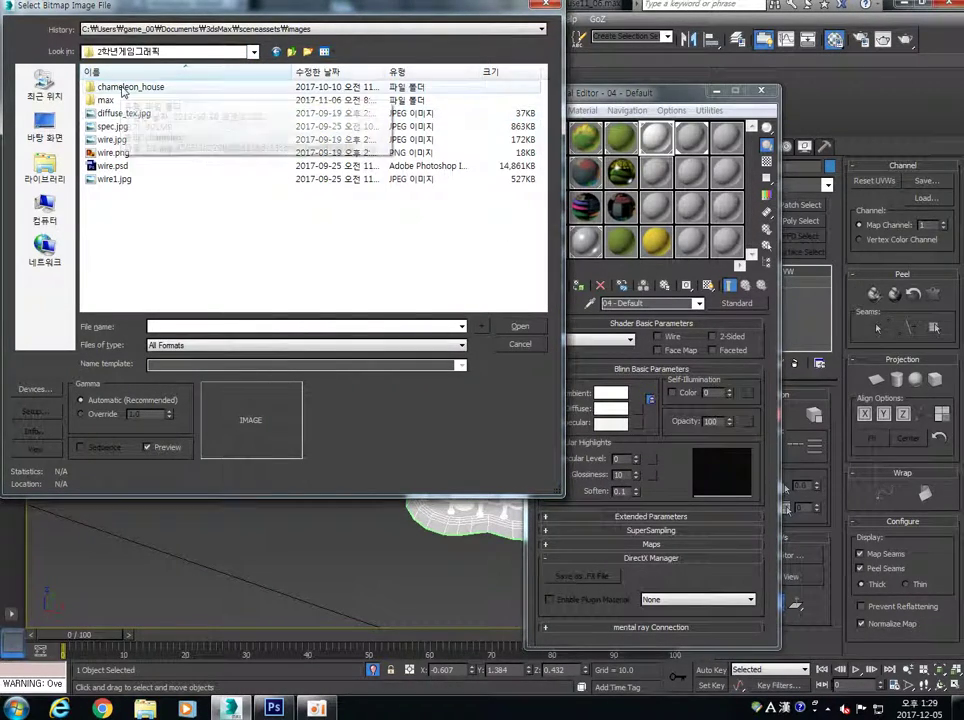
double_click(125, 88)
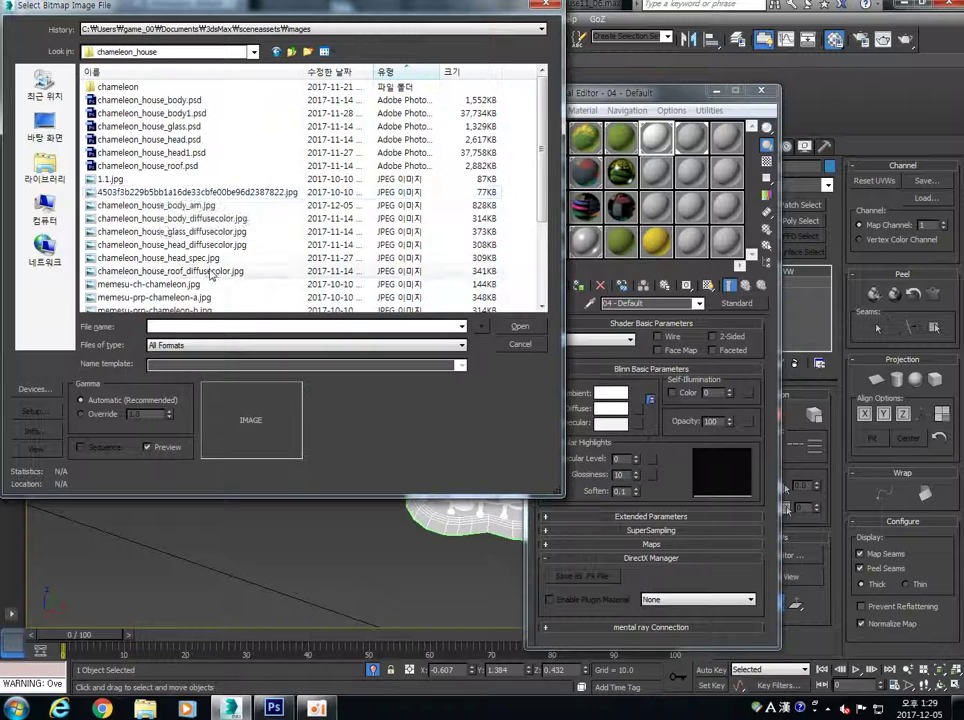
double_click(162, 205)
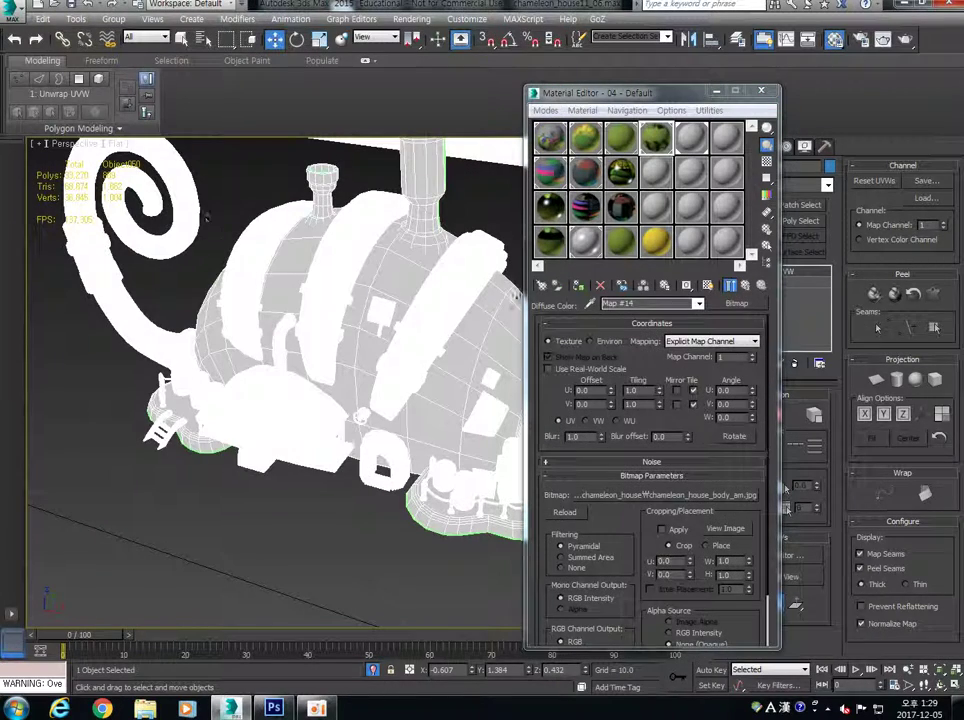
click(708, 286)
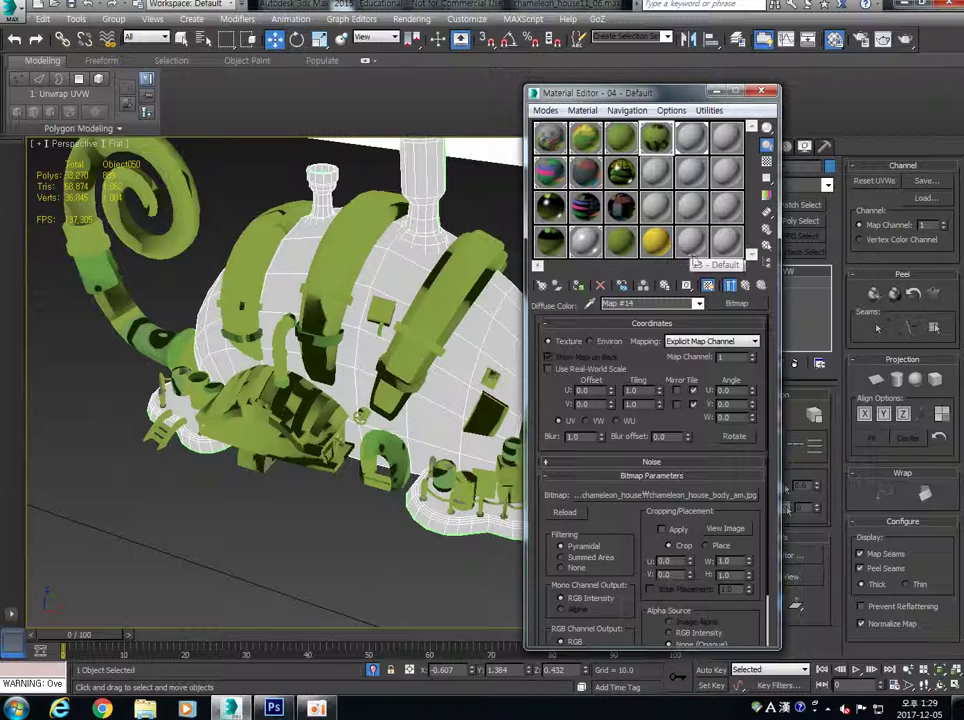
- Undo the diffuse bitmap assignment on the 04 - Default material and the accidental drag on the body
click(708, 284)
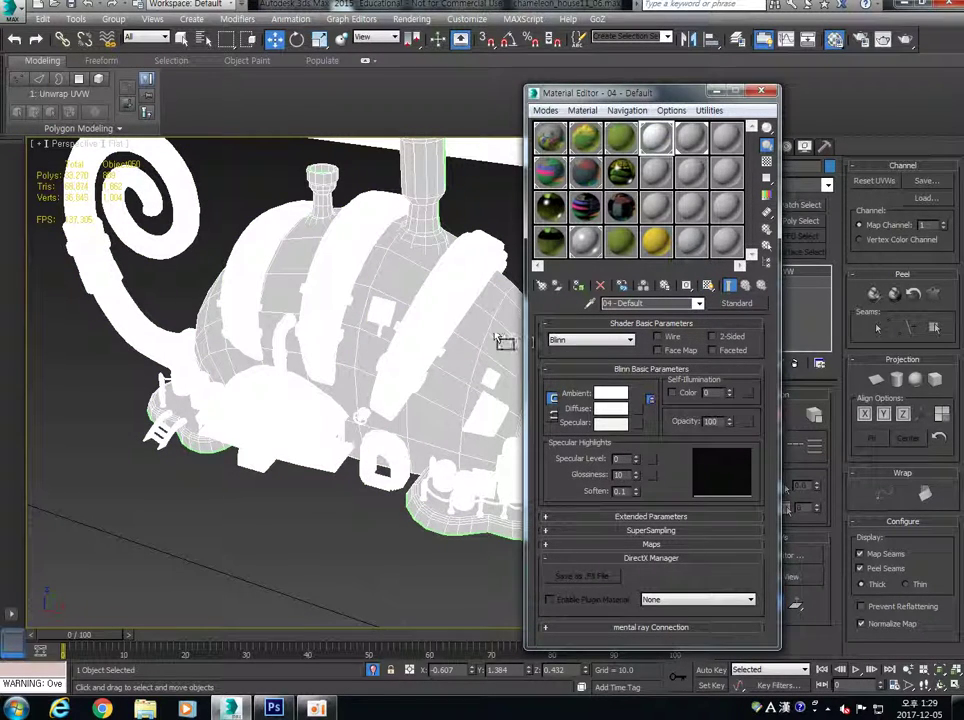
drag(493, 329, 499, 299)
key(ctrl+z)
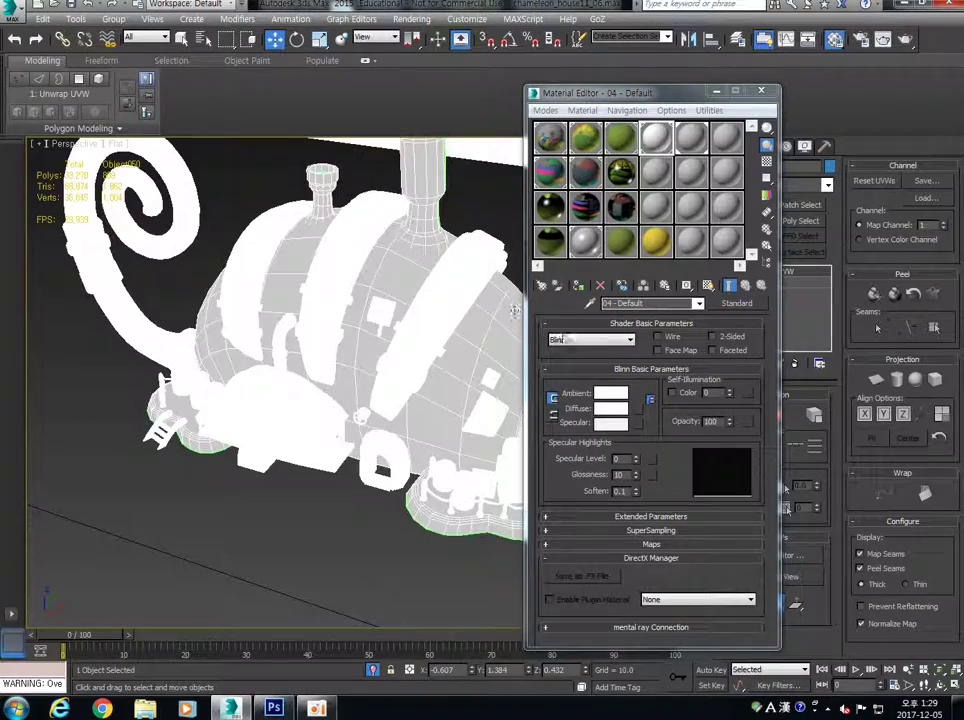
- Assign chameleon_house_body_am.jpg as the 04 - Default material's diffuse bitmap, display it in the viewport and inspect the textured parts
click(646, 413)
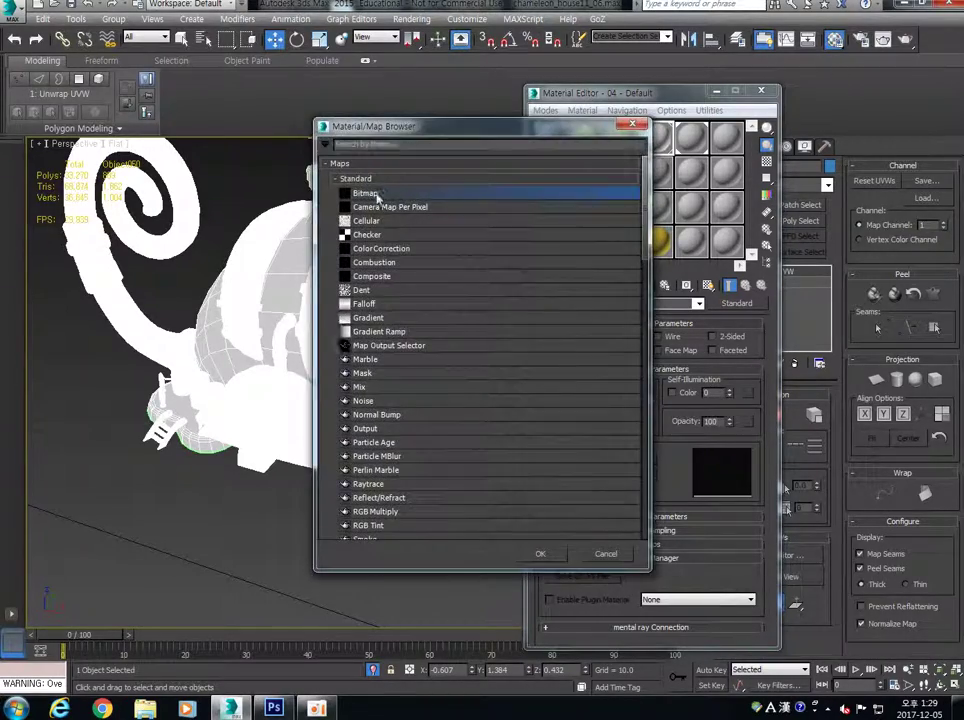
double_click(376, 195)
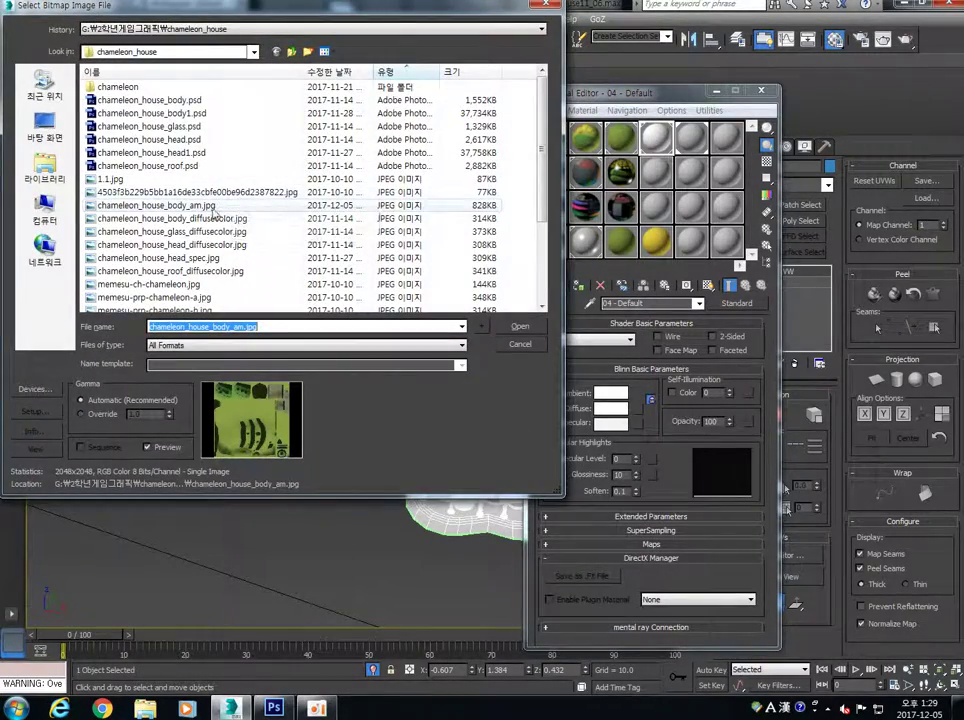
click(514, 327)
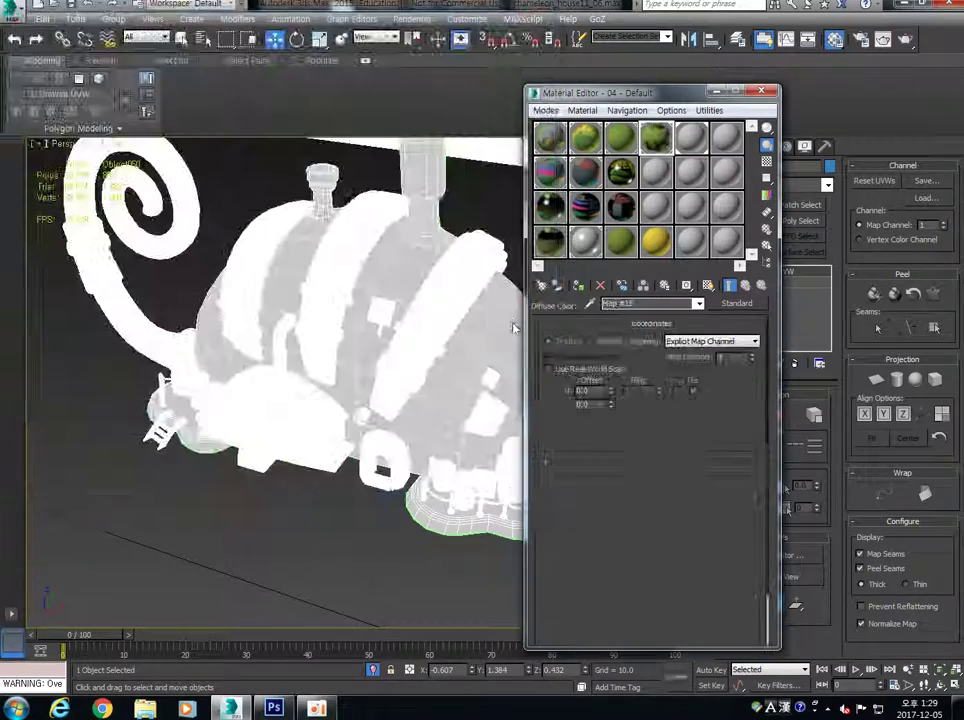
click(709, 286)
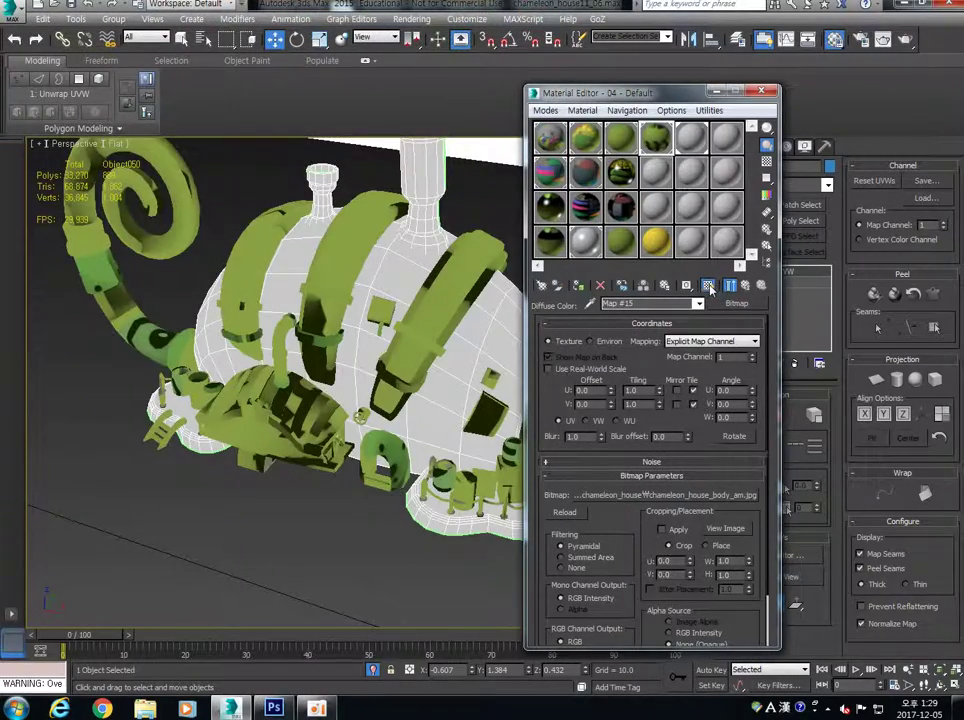
alt+middle_drag(440, 470, 355, 515)
scroll(355, 517, up, 3)
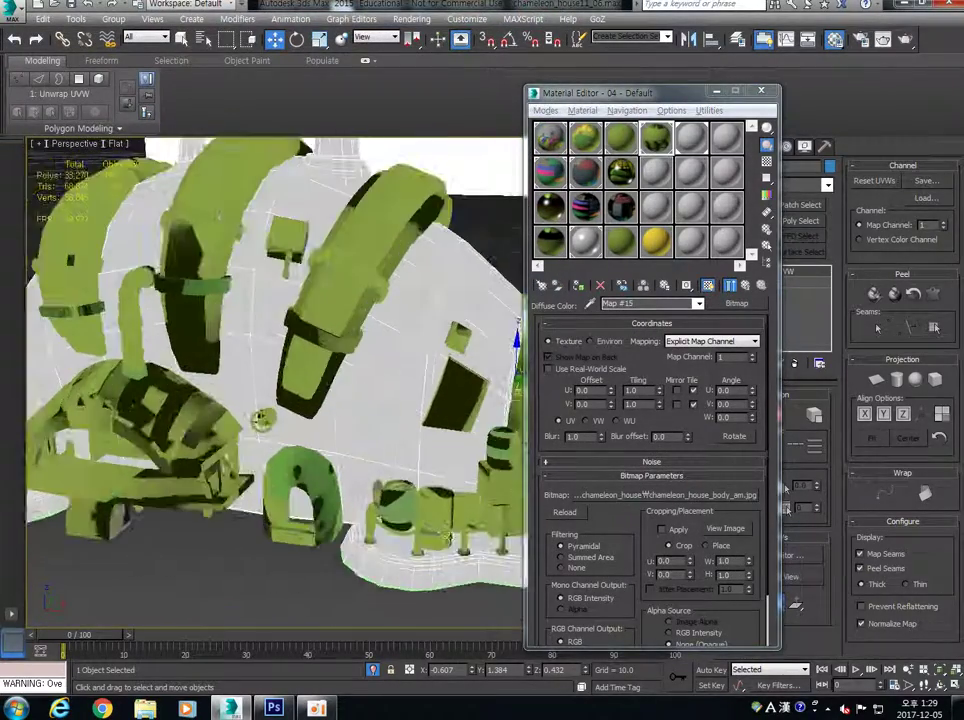
scroll(319, 506, down, 5)
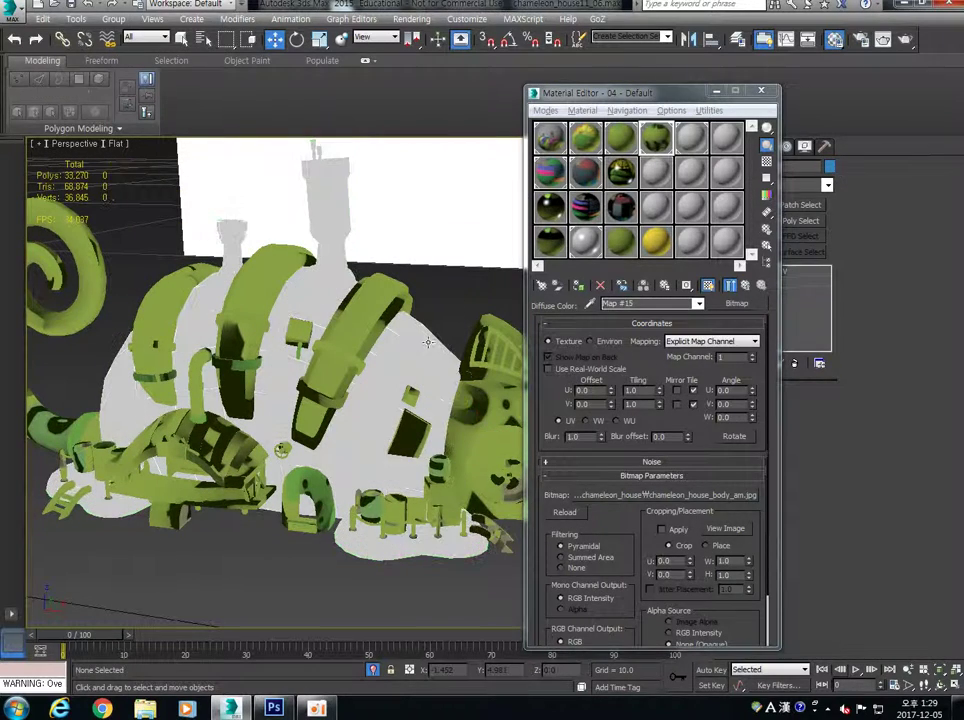
click(658, 140)
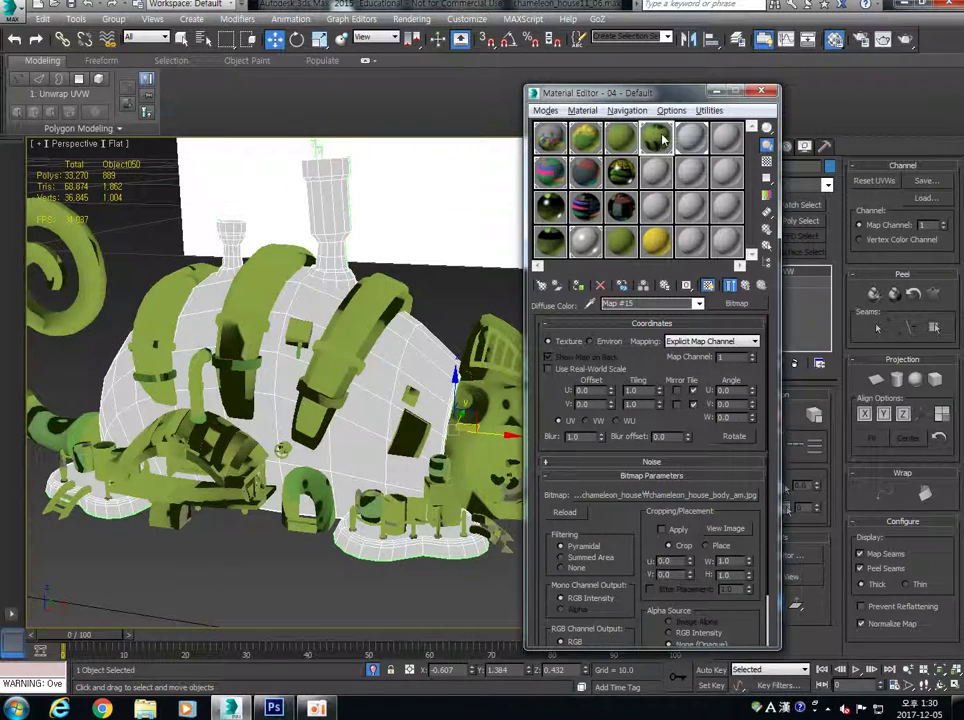
click(697, 140)
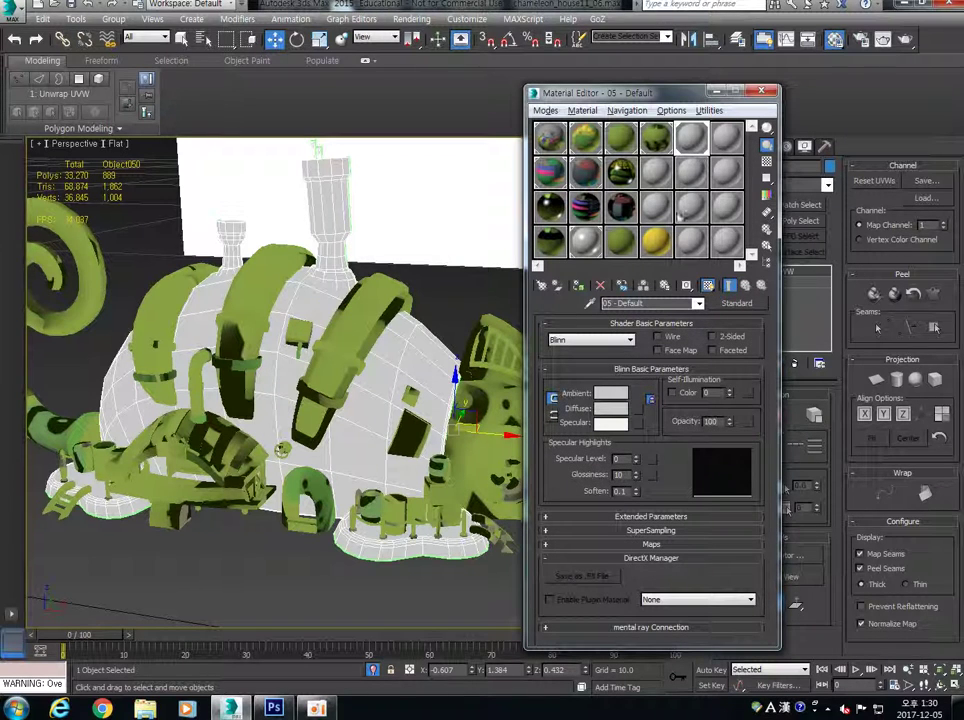
click(658, 140)
right_click(722, 495)
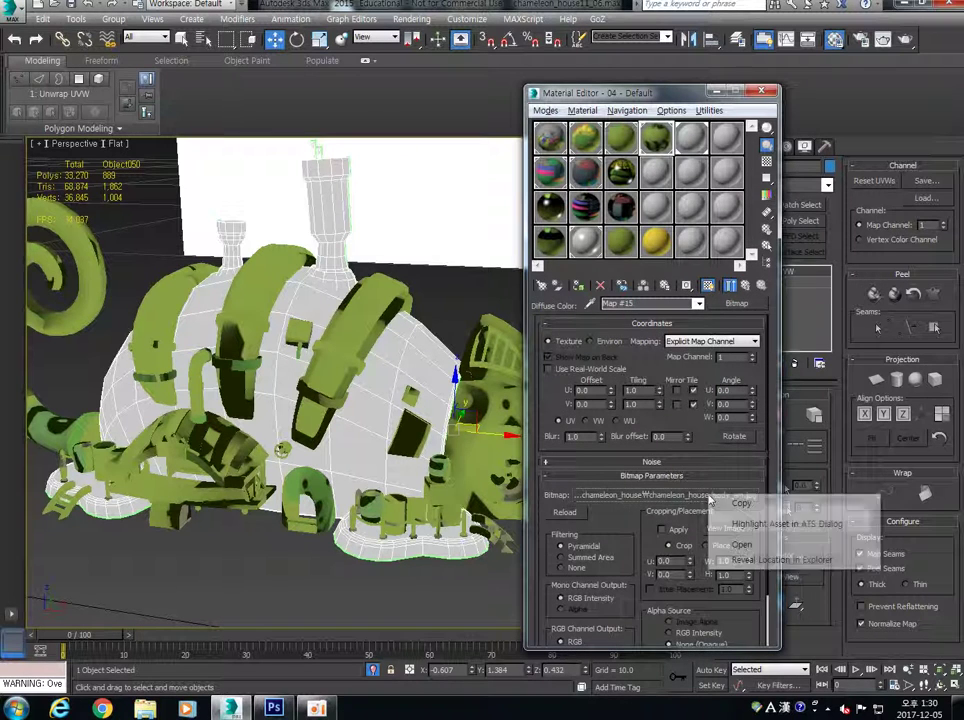
click(742, 503)
- Load chameleon_house_body_am.jpg as the 05 - Default material's diffuse bitmap, assign the material to the selected house body and display it in the viewport
click(690, 140)
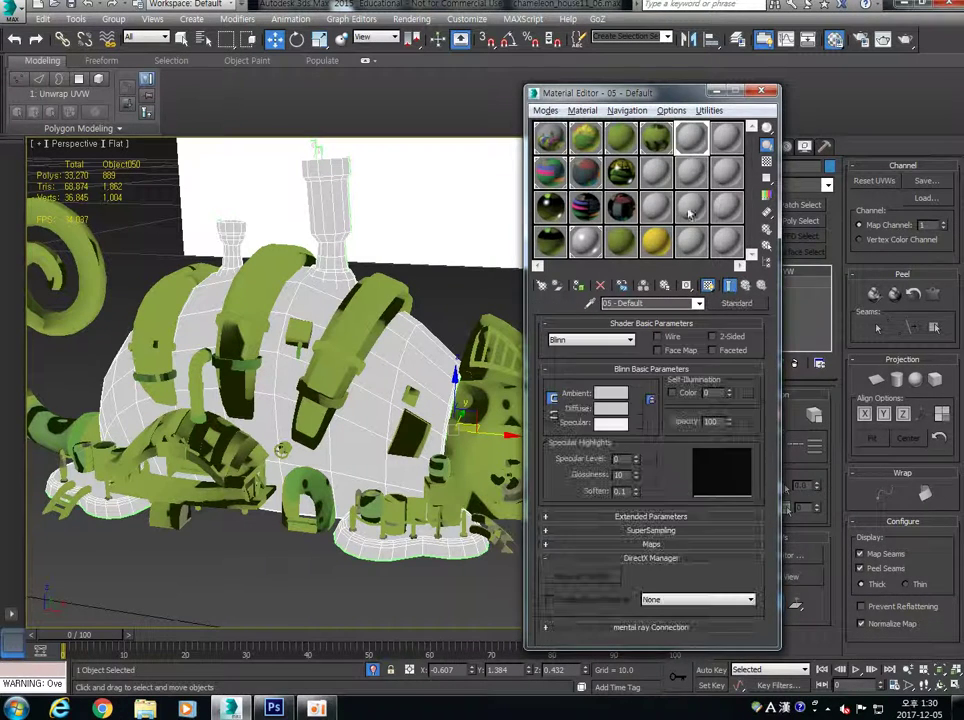
click(638, 410)
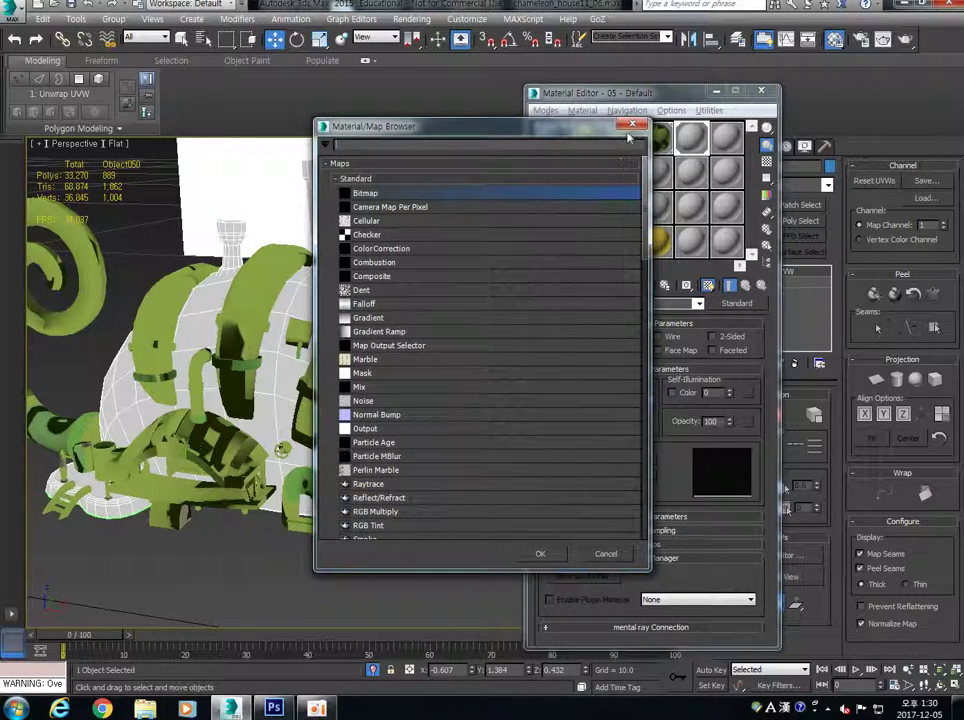
click(632, 125)
click(680, 549)
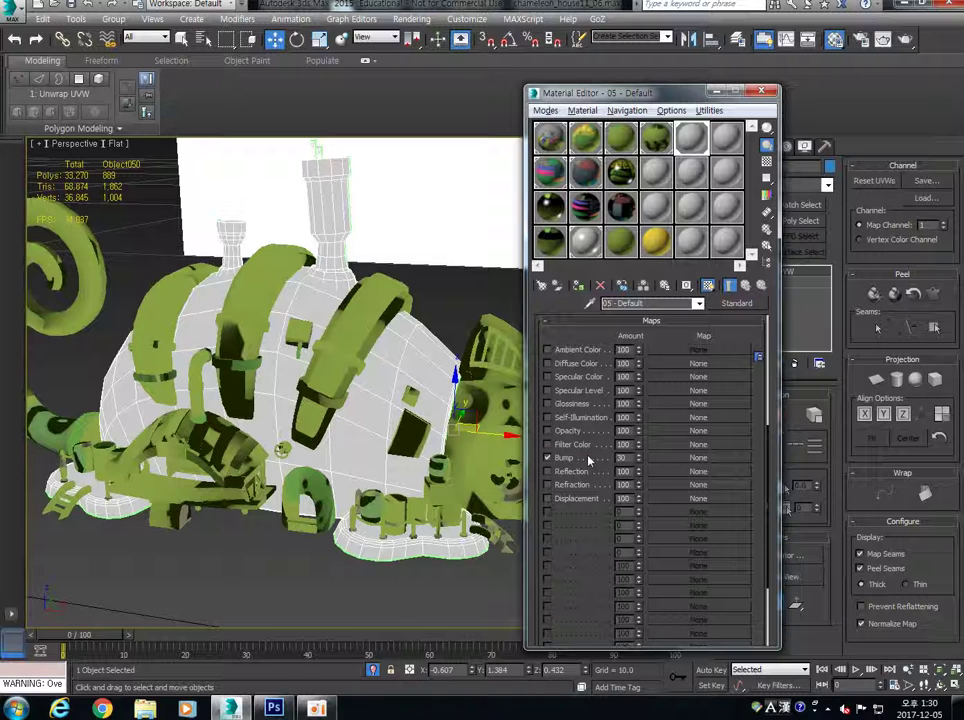
click(676, 416)
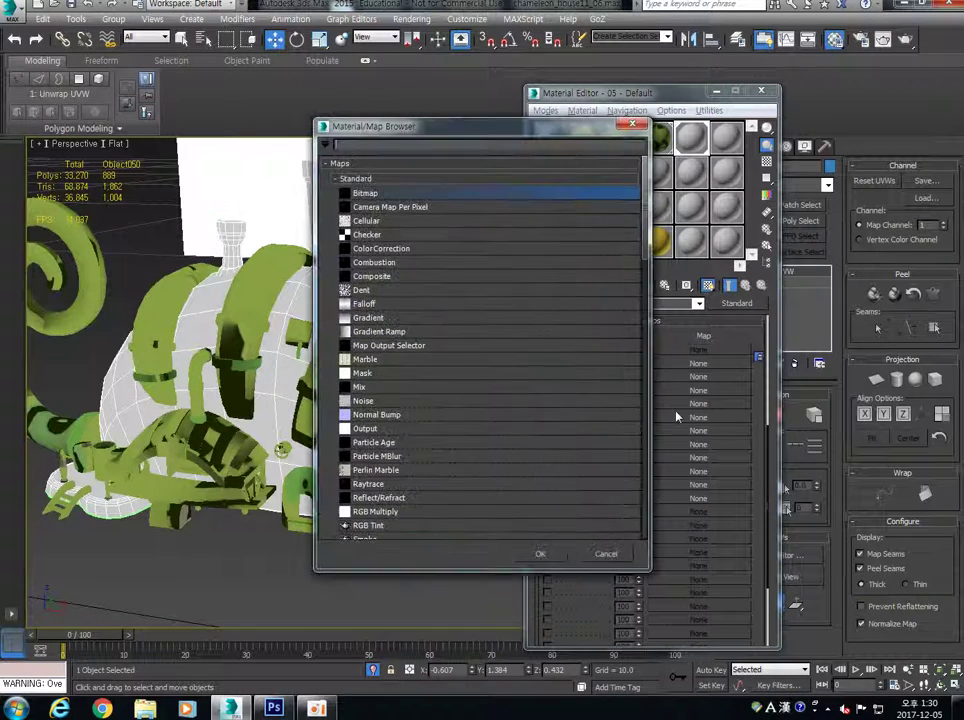
double_click(388, 196)
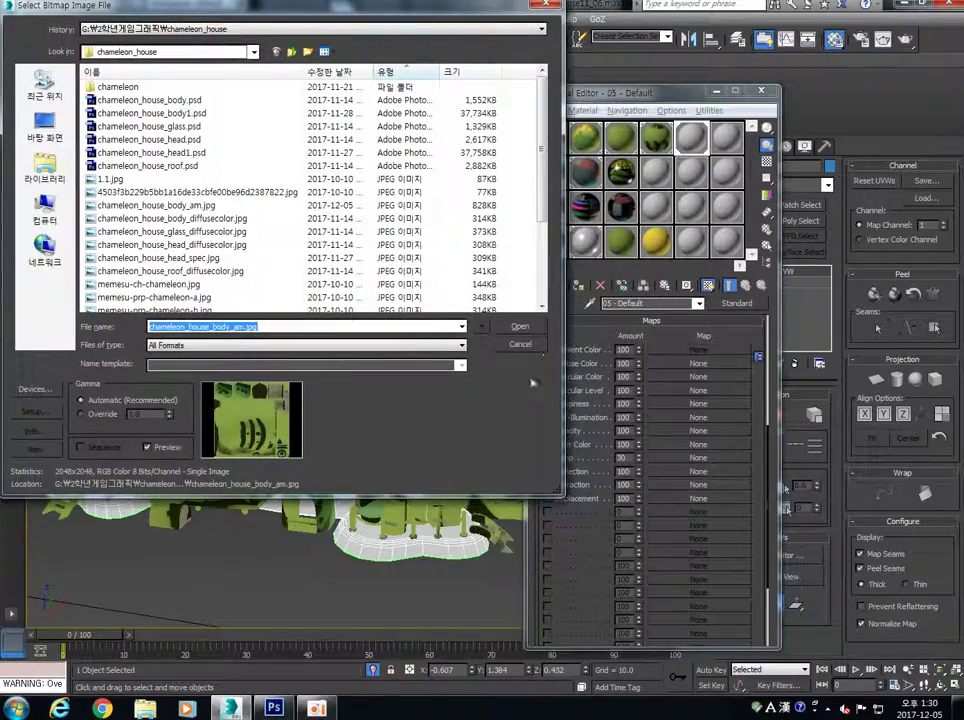
click(521, 328)
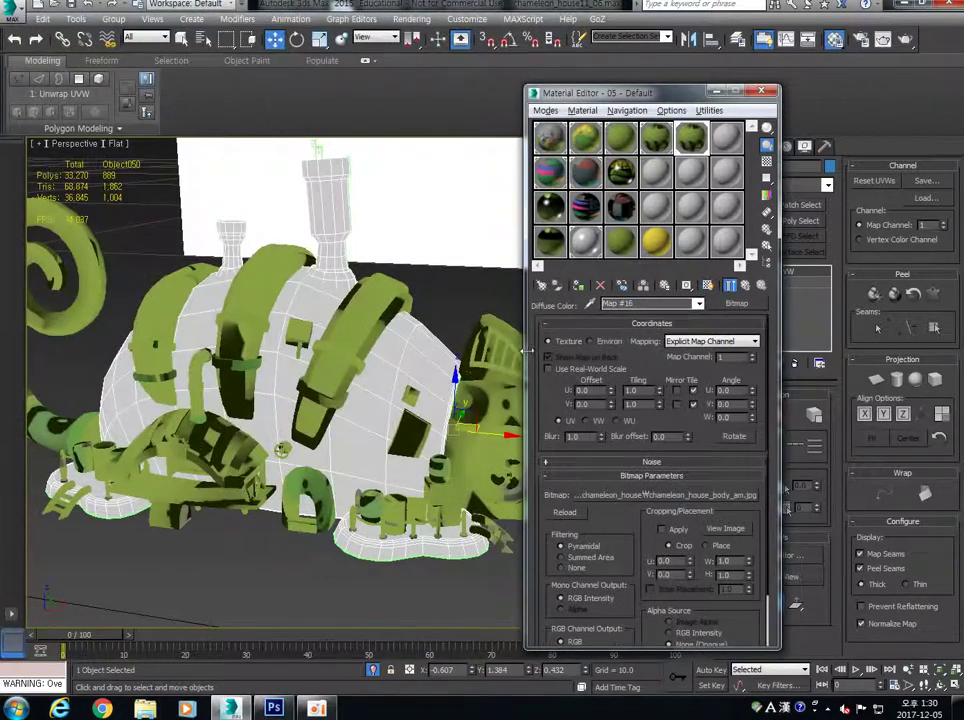
click(708, 286)
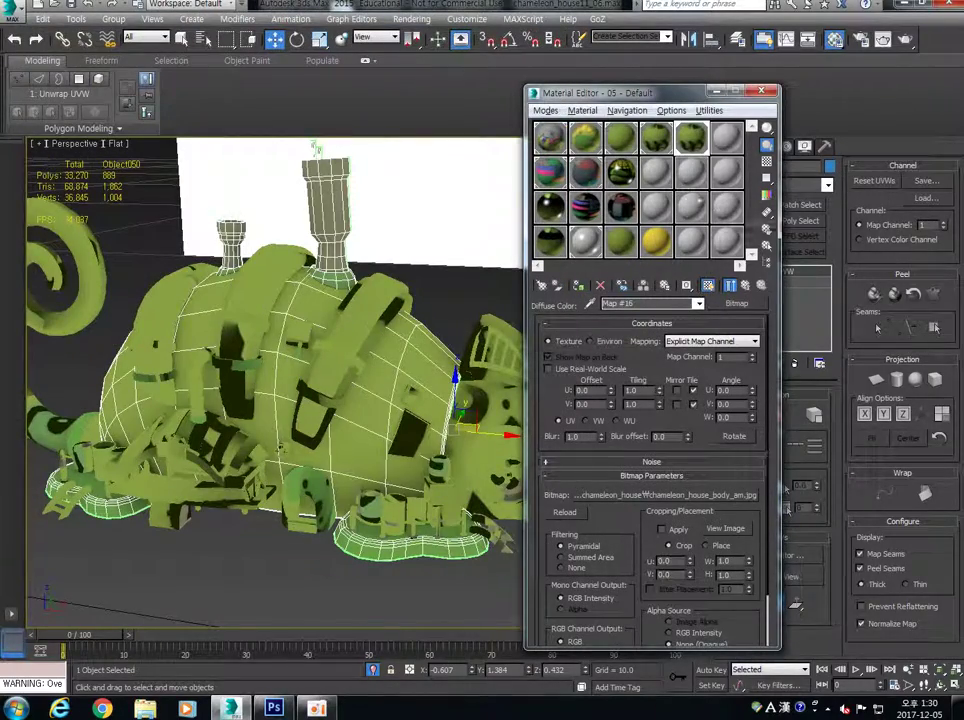
- Replace the 04 - Default sample with grey 06 - Default and assign that material to the body bands, tail, terrace parts and head
drag(658, 142, 392, 307)
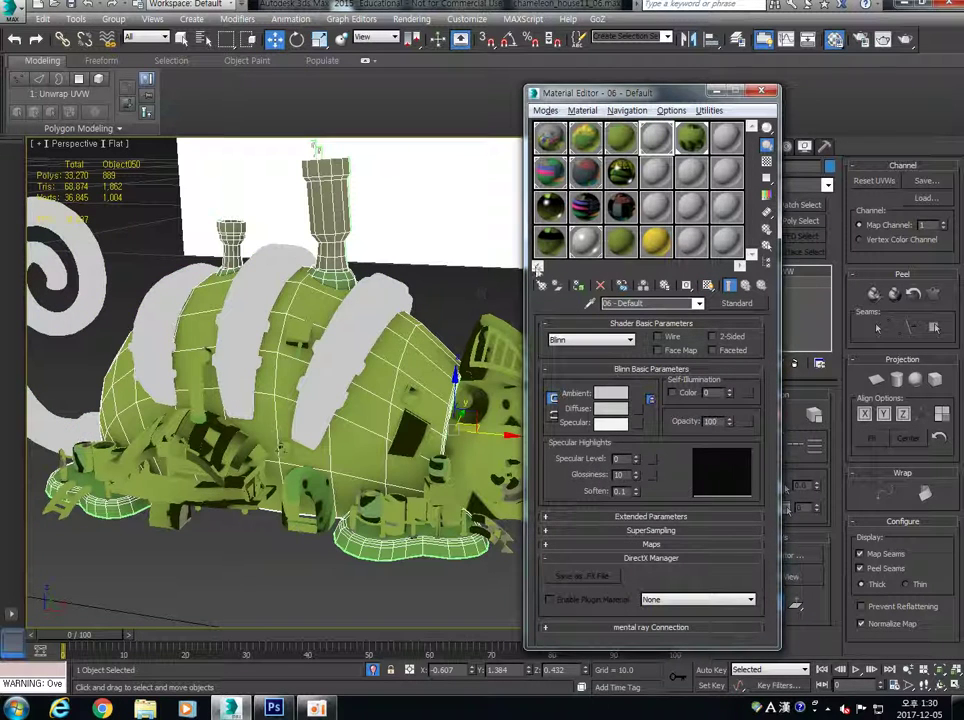
drag(652, 142, 203, 442)
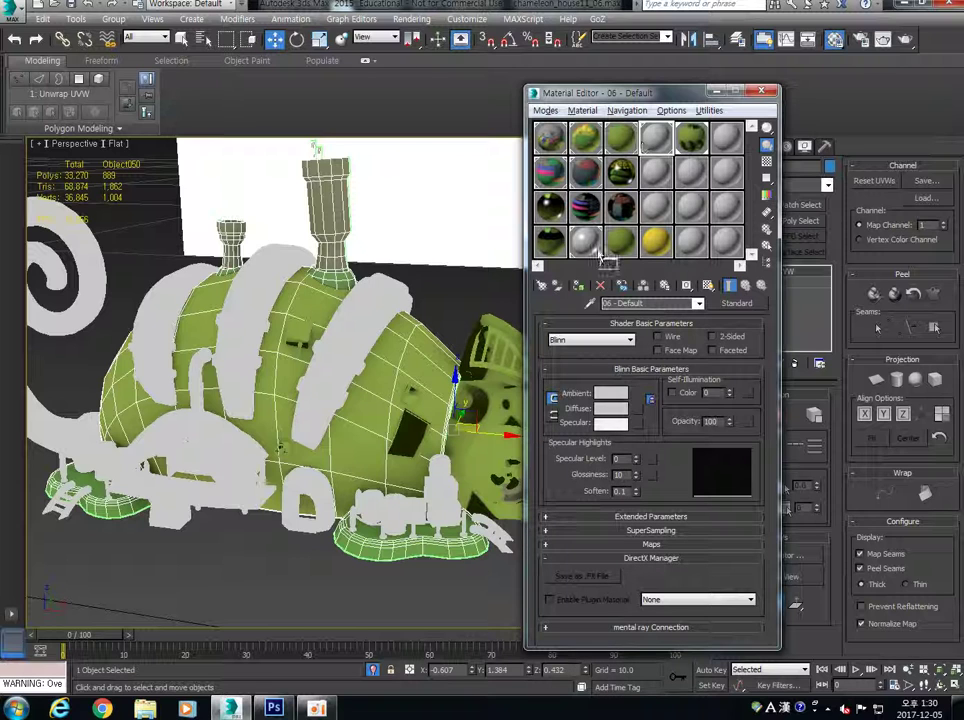
drag(637, 188, 484, 368)
click(462, 282)
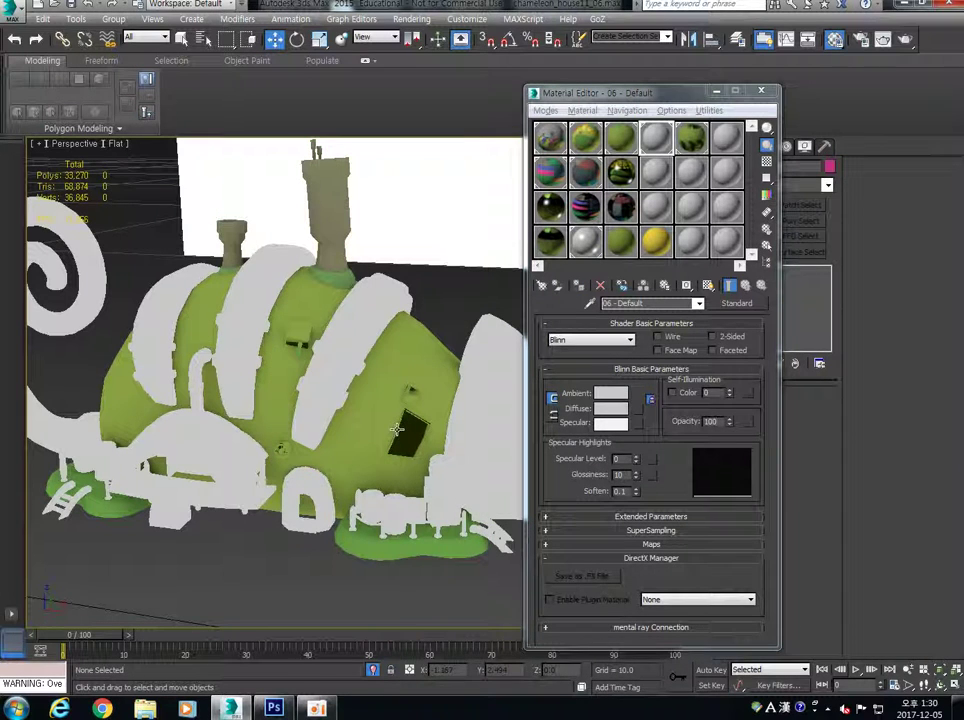
- Assign the grey 10 - Default material to the window and vent object on the house body and close the Material Editor
click(397, 428)
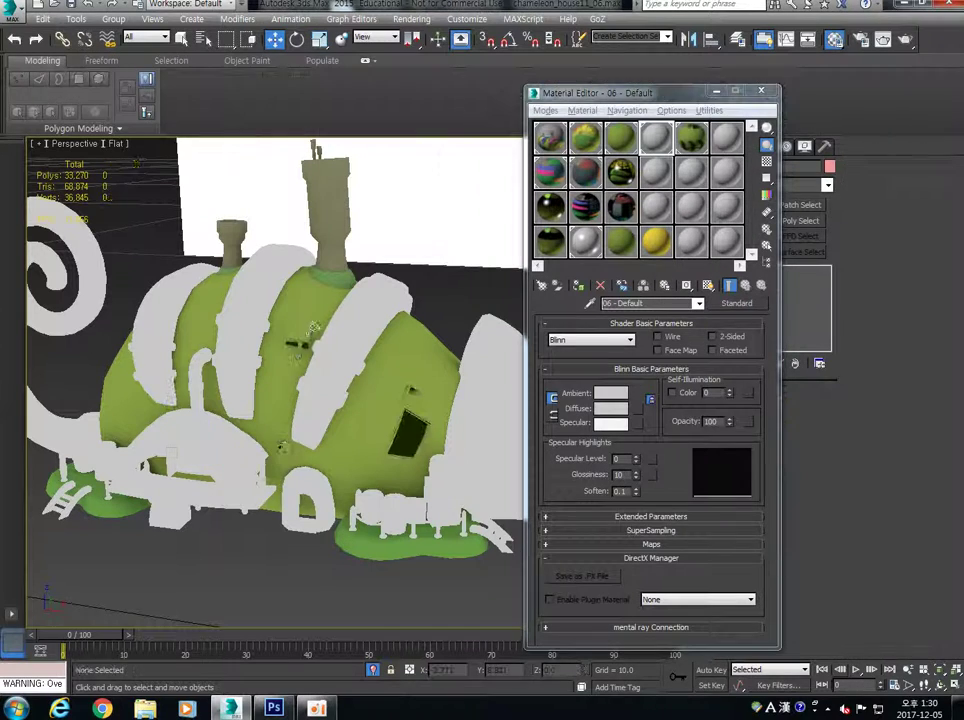
click(657, 177)
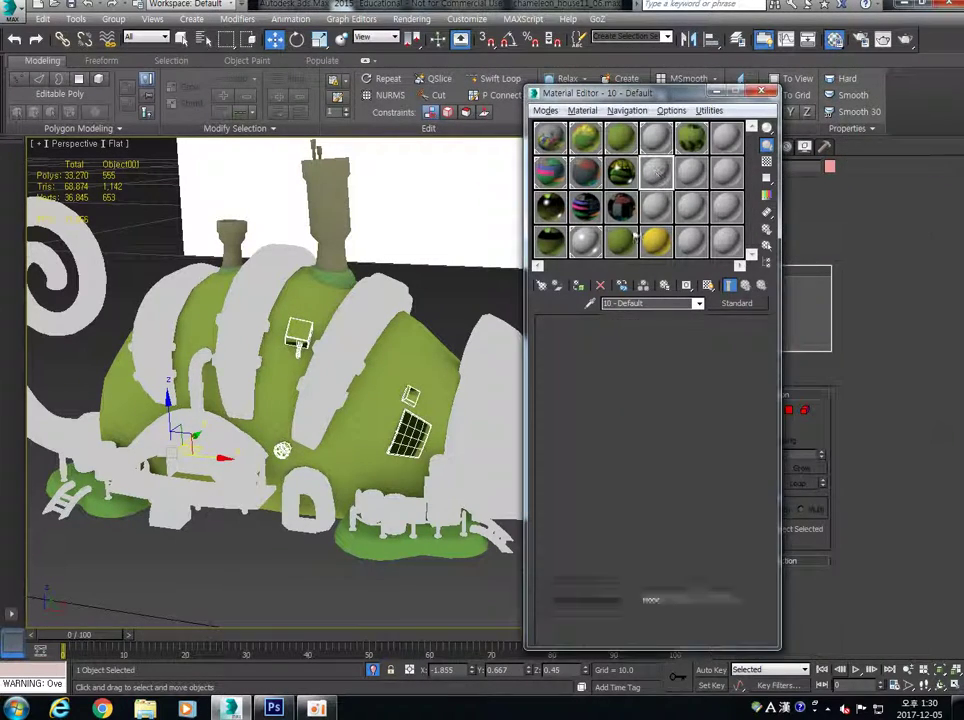
click(456, 290)
alt+middle_drag(432, 436, 425, 395)
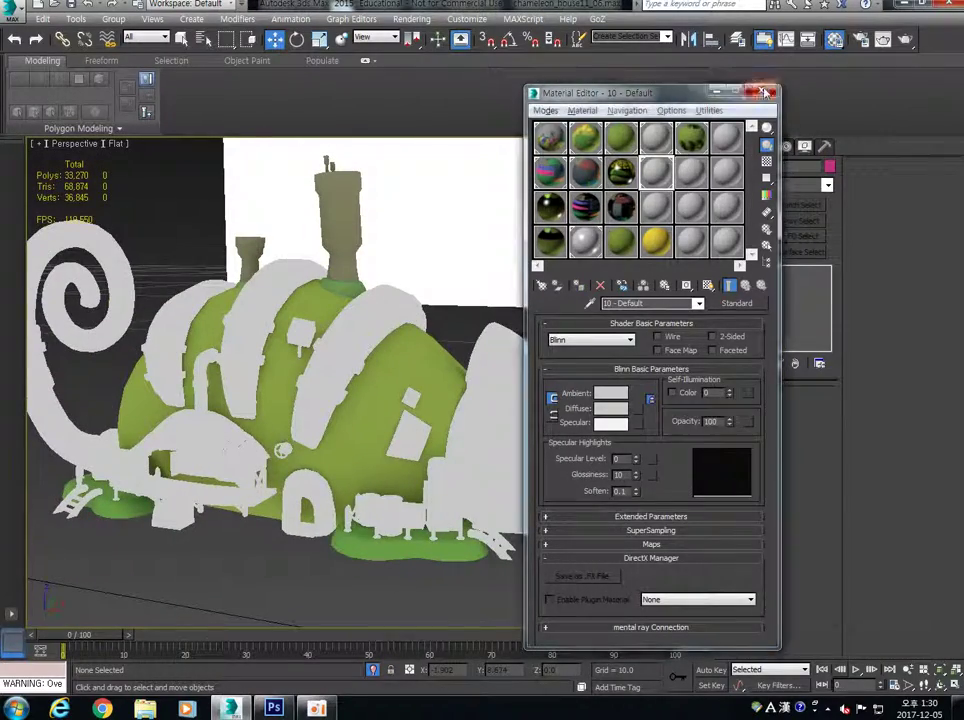
click(762, 91)
- Assign a plain grey material to the house body to view the whole model untextured
alt+middle_drag(484, 382, 418, 414)
middle_drag(567, 336, 529, 349)
click(529, 349)
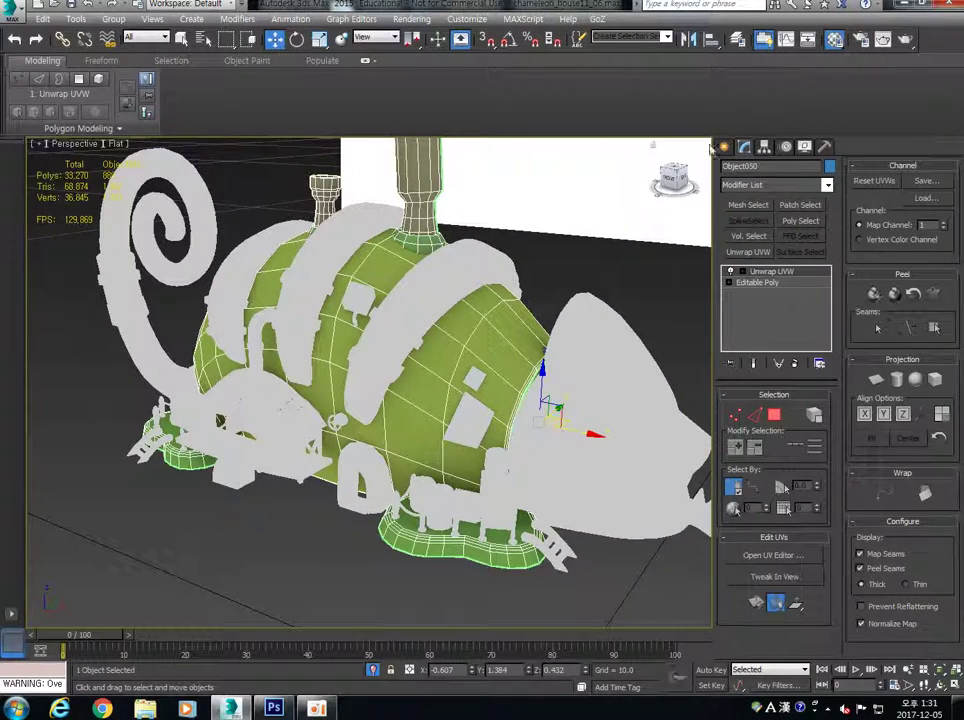
key(m)
drag(568, 228, 438, 350)
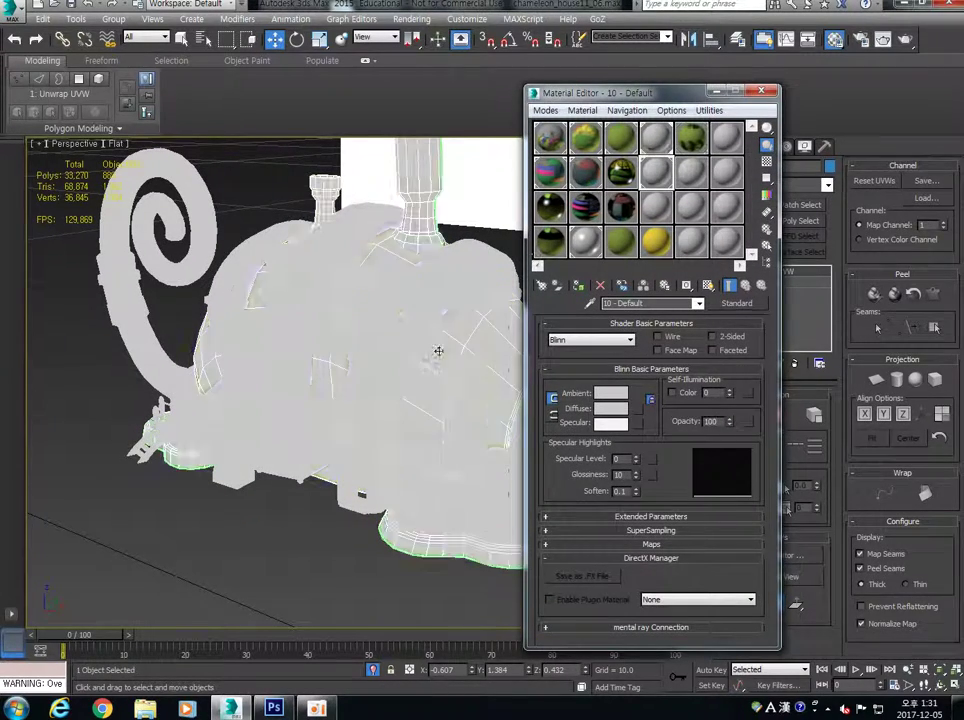
drag(600, 92, 770, 72)
click(480, 238)
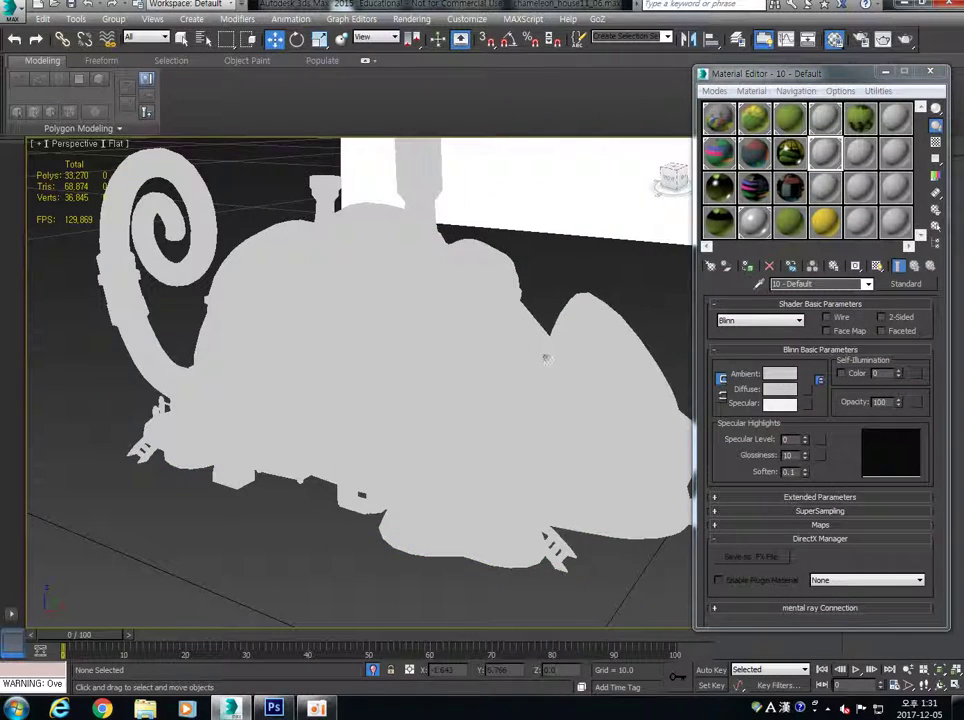
- Reassign the 05 - Default material to the house body and inspect its baked shading around the bands and head
click(503, 349)
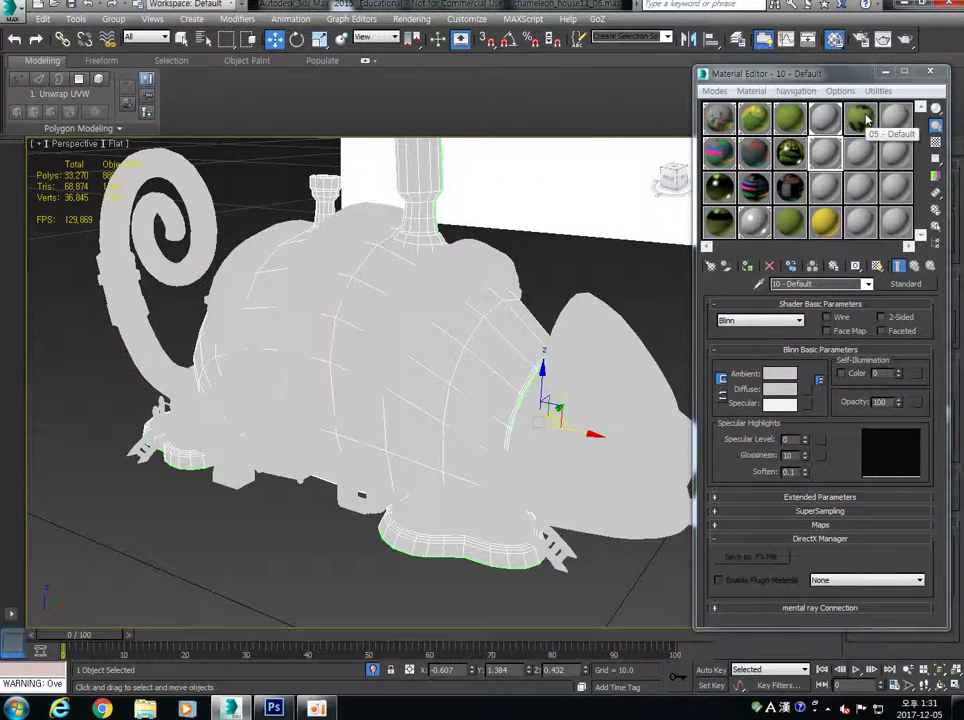
drag(862, 118, 565, 300)
drag(520, 332, 522, 330)
click(566, 275)
alt+middle_drag(516, 299, 426, 334)
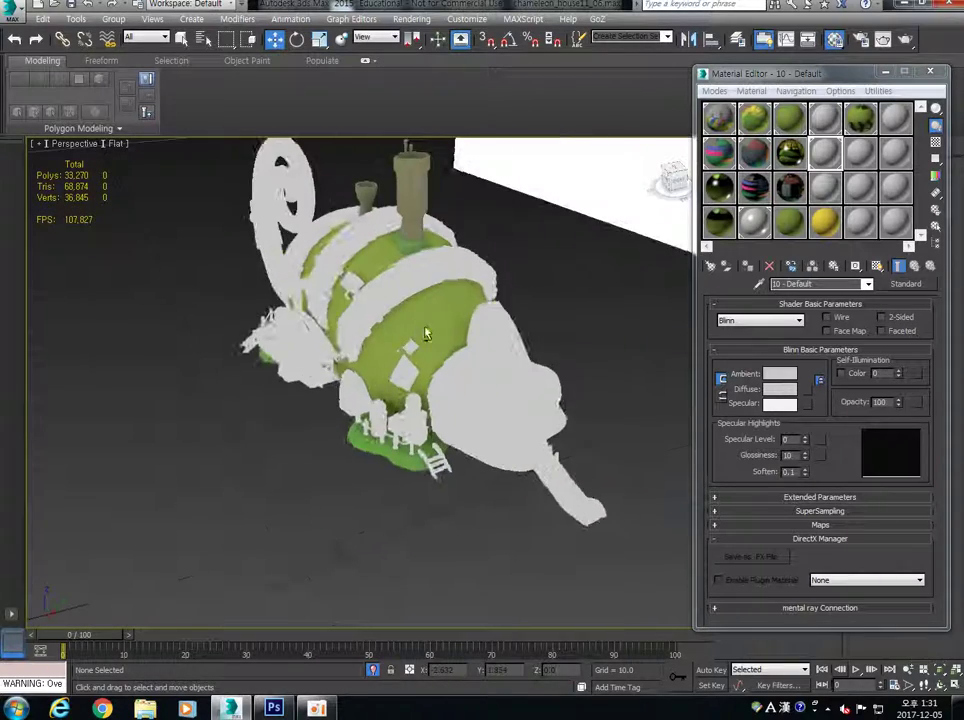
scroll(410, 338, up, 3)
alt+middle_drag(414, 398, 386, 396)
scroll(385, 396, down, 4)
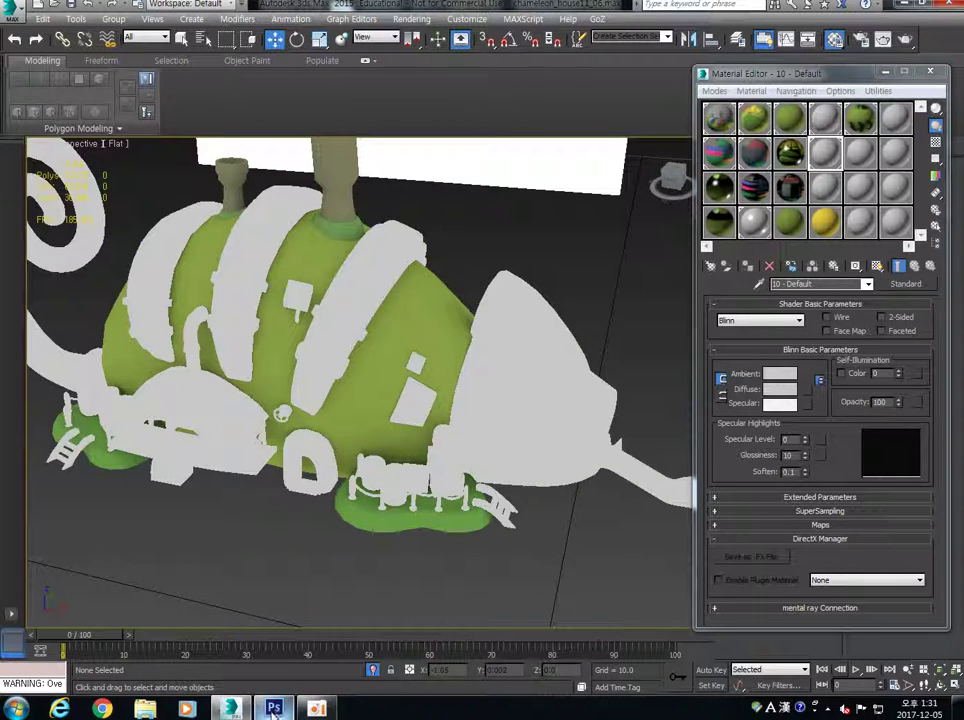
- Switch to Photoshop, compare the body texture with and without Layer 1, and return to 3ds Max to examine the shading on the model
click(272, 708)
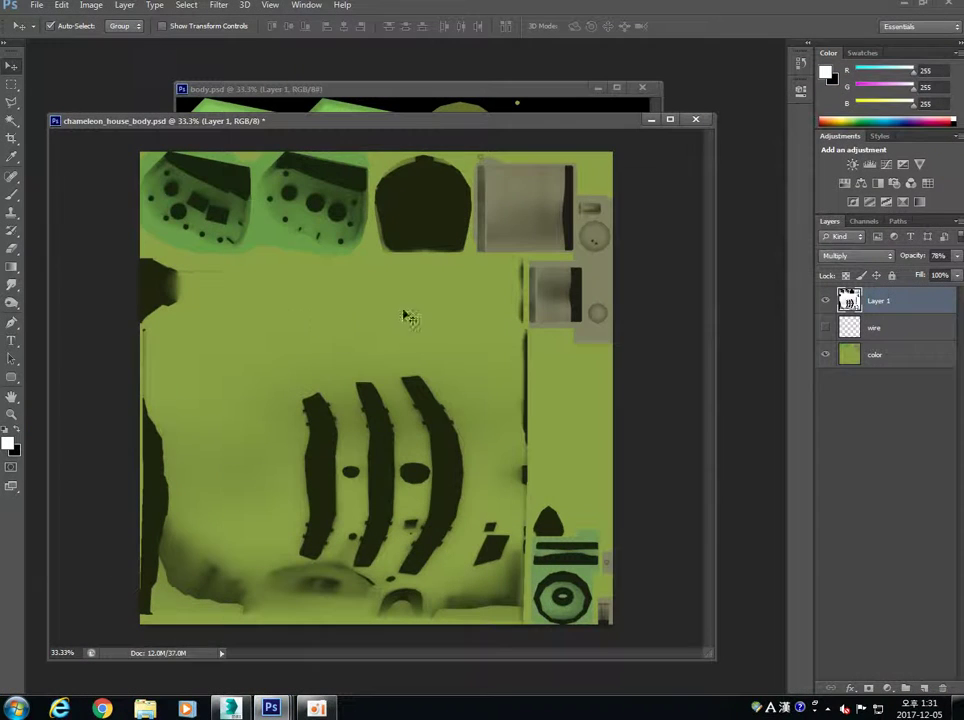
click(825, 302)
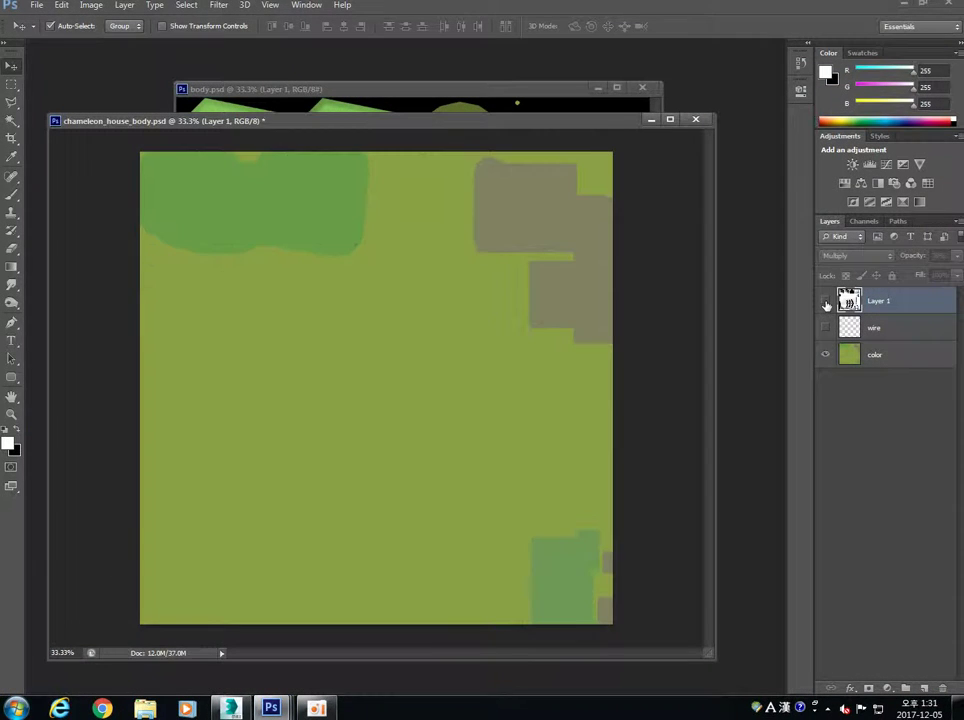
click(825, 302)
click(825, 302)
click(825, 302)
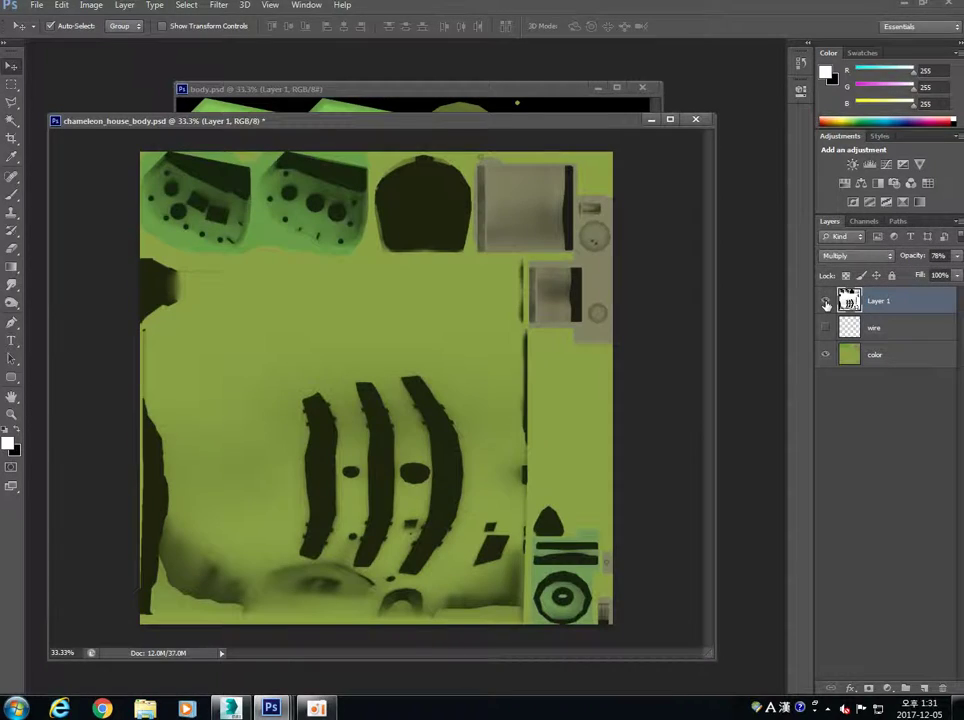
click(905, 7)
alt+middle_drag(454, 350, 383, 302)
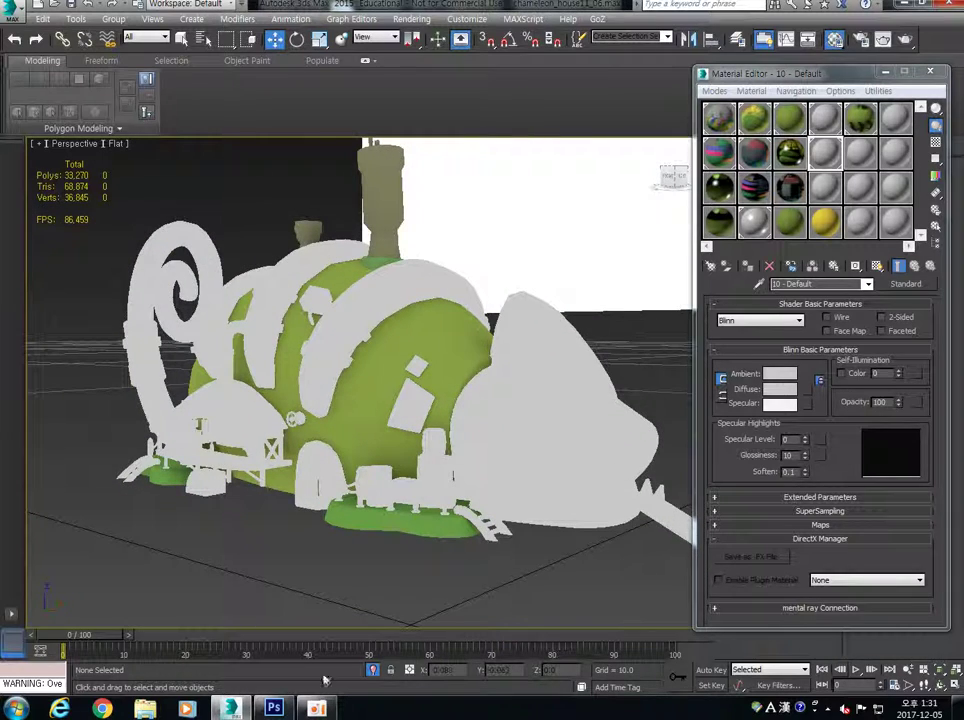
mouse_move(228, 708)
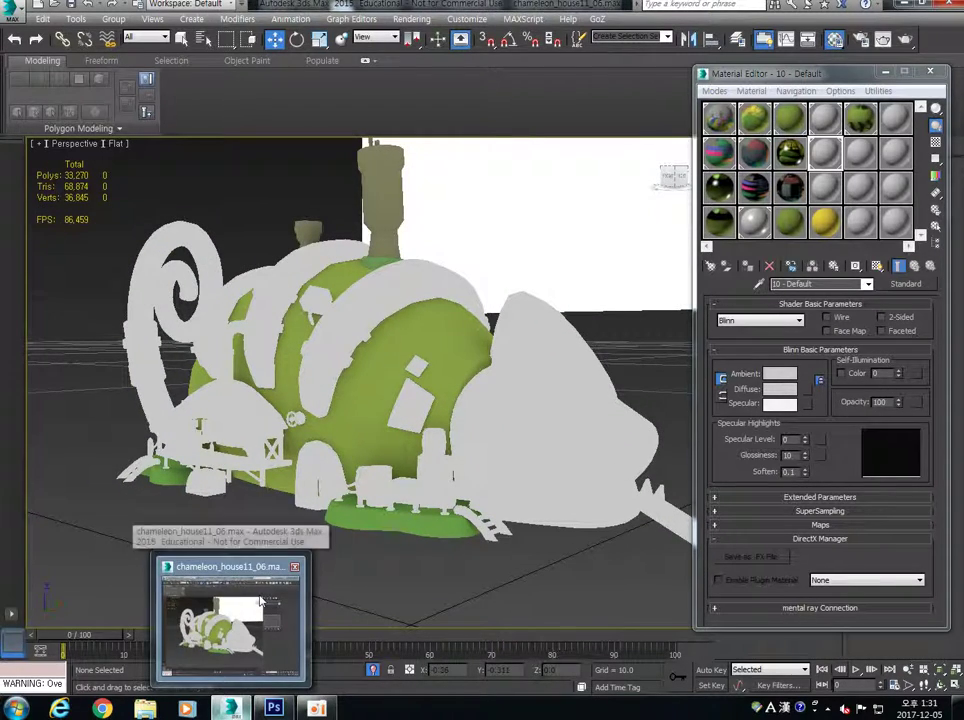